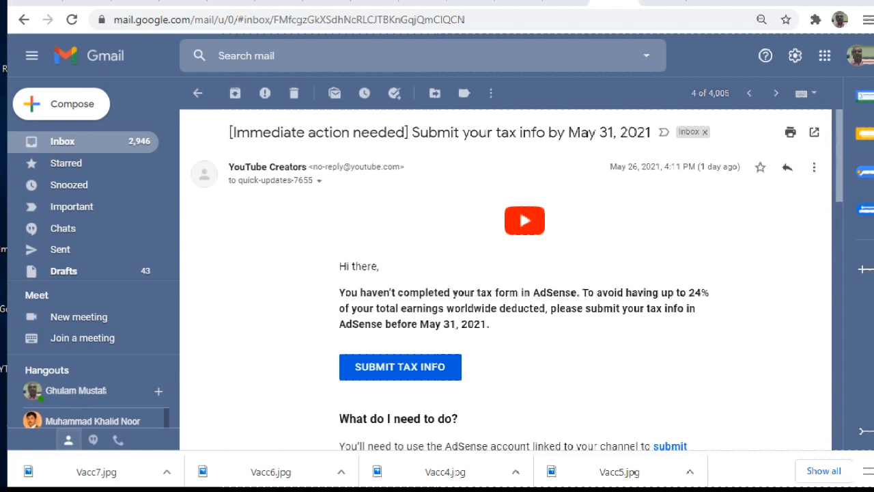
Read the YouTube Creators email about submitting tax info, and view the channel dashboard in YouTube Studio
{"action": "mouse_move", "coordinate": [307, 490]}
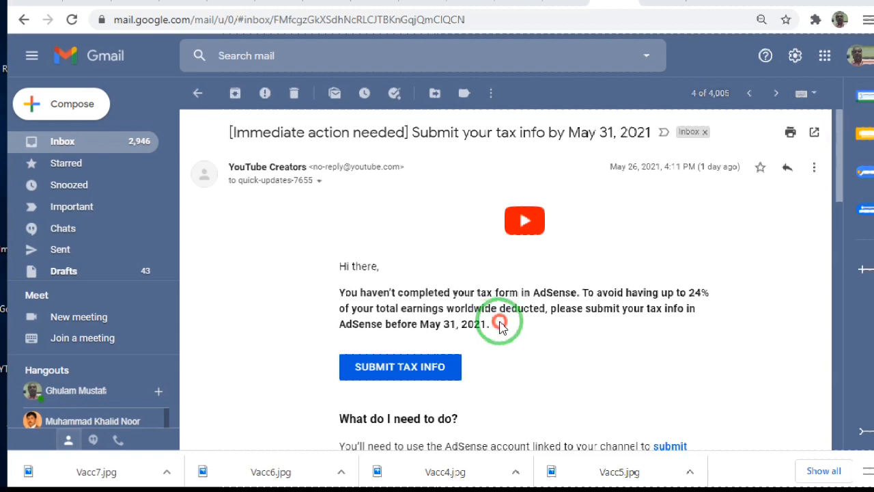
{"action": "scroll", "coordinate": [499, 326], "scroll_direction": "down", "scroll_amount": 1}
{"action": "scroll", "coordinate": [499, 327], "scroll_direction": "down", "scroll_amount": 3}
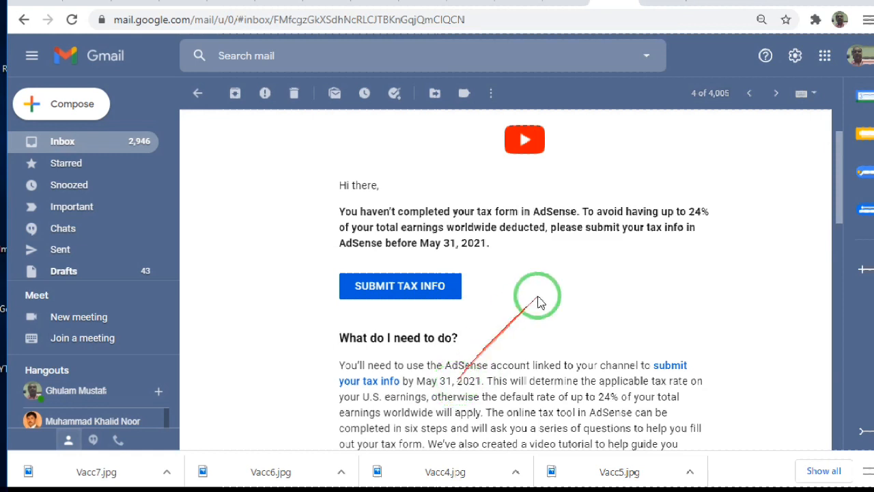
{"action": "left_click", "coordinate": [669, 2]}
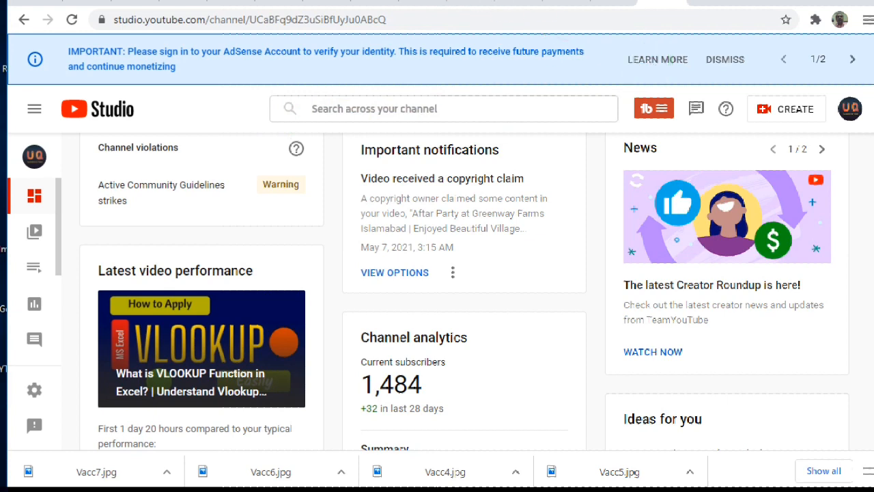
Switch to the AdSense Payments page and back out of the open United States tax info questionnaire
{"action": "left_click", "coordinate": [227, 4]}
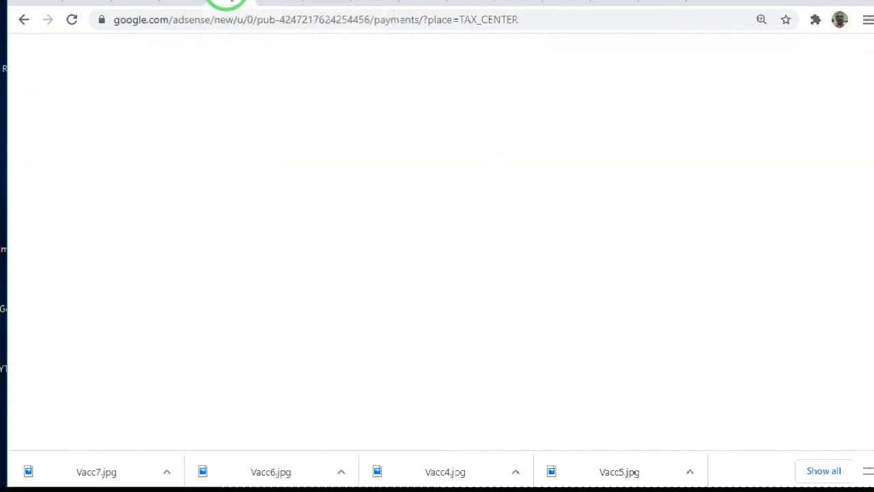
{"action": "left_click", "coordinate": [21, 20]}
{"action": "left_click", "coordinate": [525, 106]}
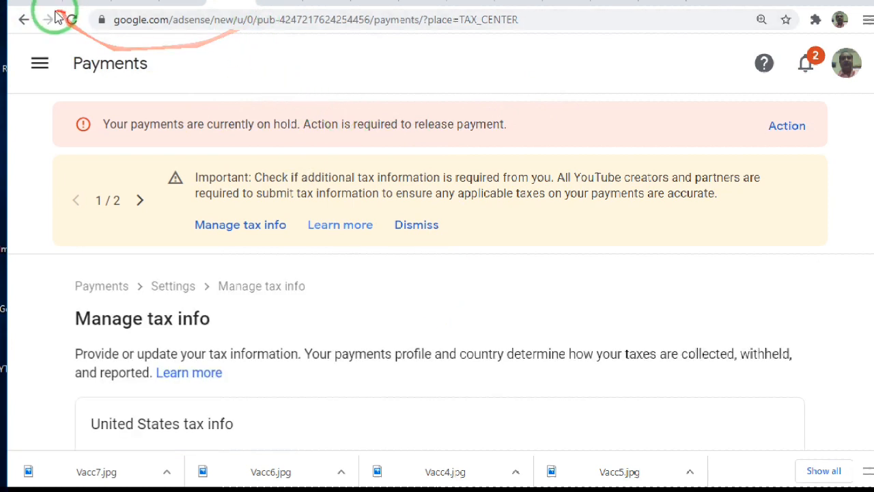
{"action": "left_click", "coordinate": [23, 20]}
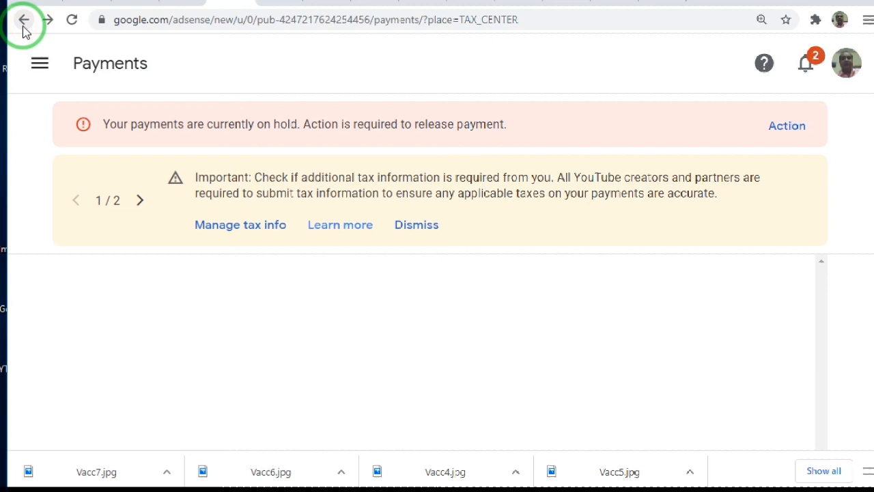
{"action": "left_click", "coordinate": [24, 26]}
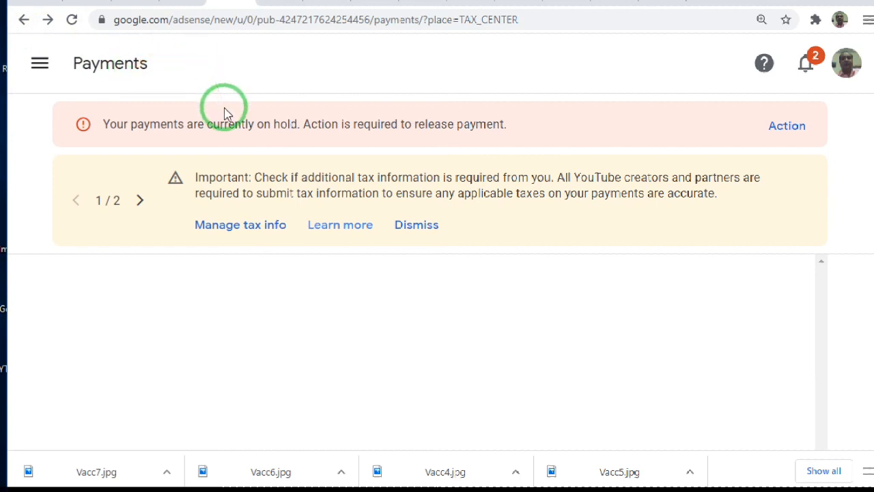
Open the Manage tax info page from the tax notice on the Payments page
{"action": "left_click_drag", "start_coordinate": [200, 141], "coordinate": [396, 137]}
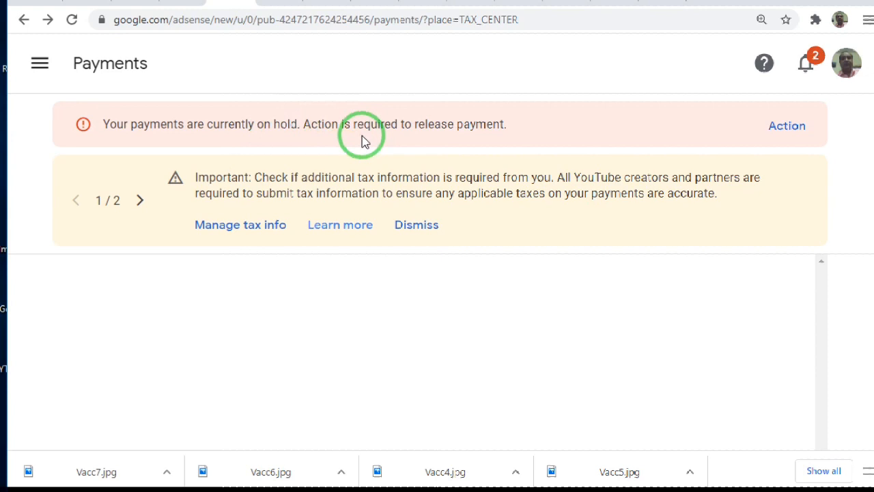
{"action": "left_click", "coordinate": [266, 232]}
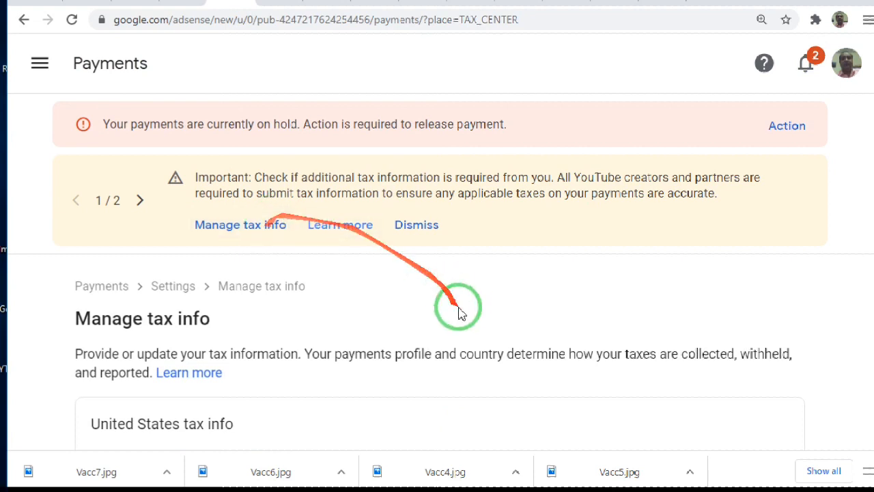
{"action": "scroll", "coordinate": [473, 300], "scroll_direction": "down", "scroll_amount": 1}
{"action": "scroll", "coordinate": [476, 304], "scroll_direction": "down", "scroll_amount": 1}
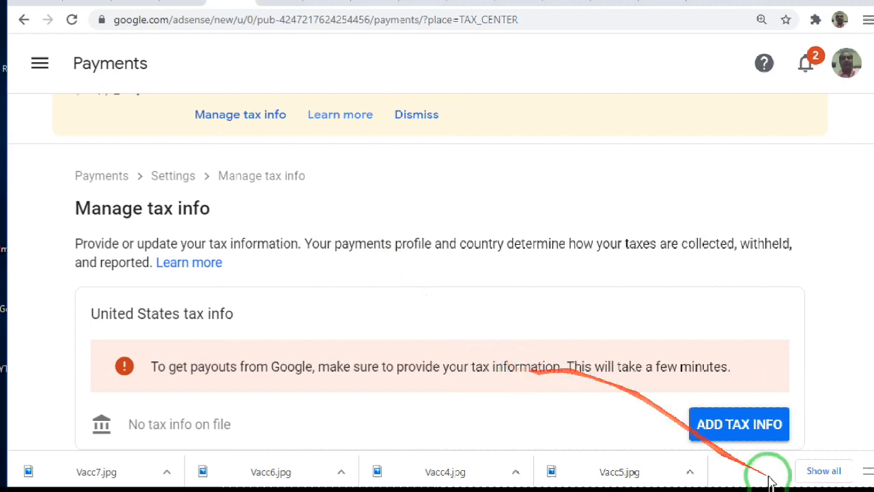
Start adding United States tax info and verify the account owner's identity by submitting the account password
{"action": "left_click", "coordinate": [739, 430]}
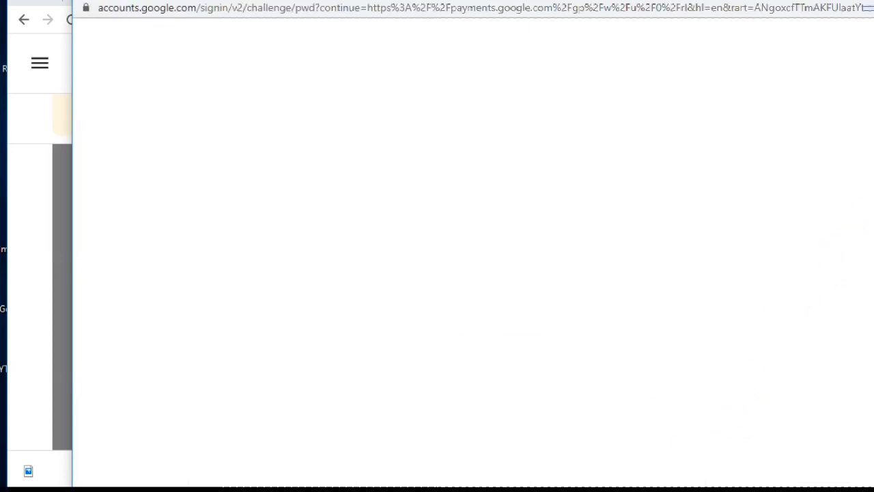
{"action": "left_click_drag", "start_coordinate": [873, 229], "coordinate": [862, 229]}
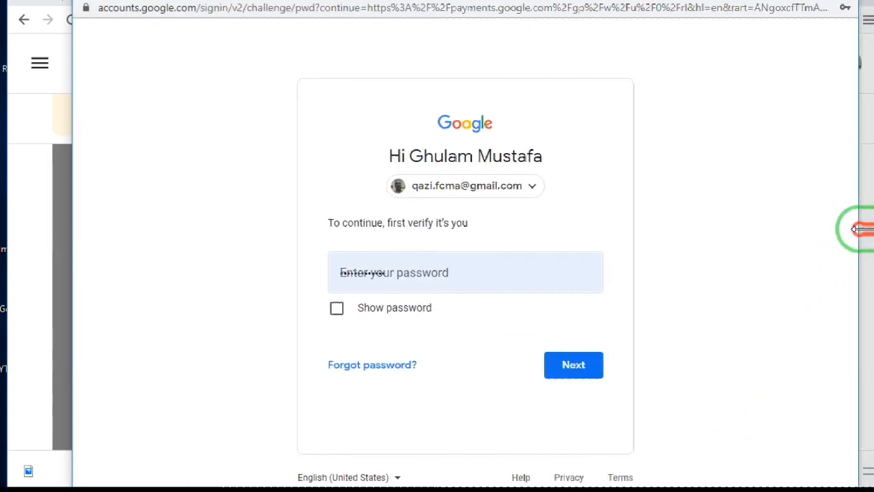
{"action": "left_click", "coordinate": [571, 366]}
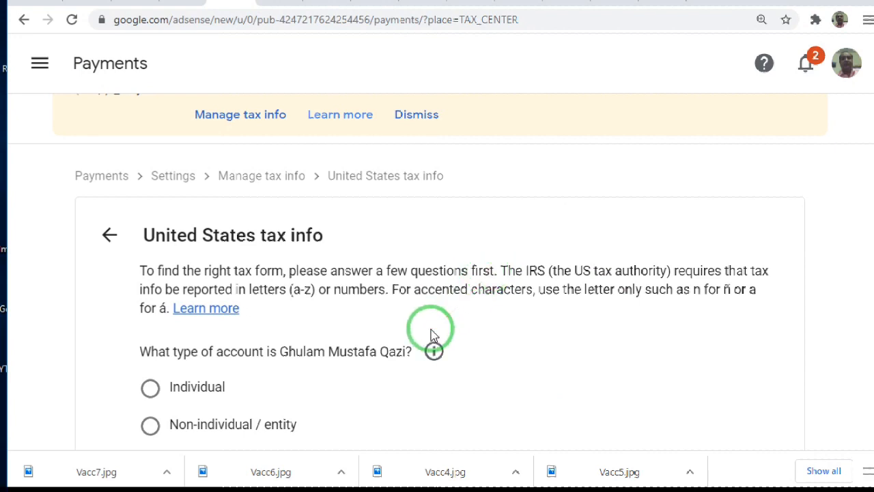
Set the account type to Individual and continue to the following question
{"action": "left_click", "coordinate": [150, 388]}
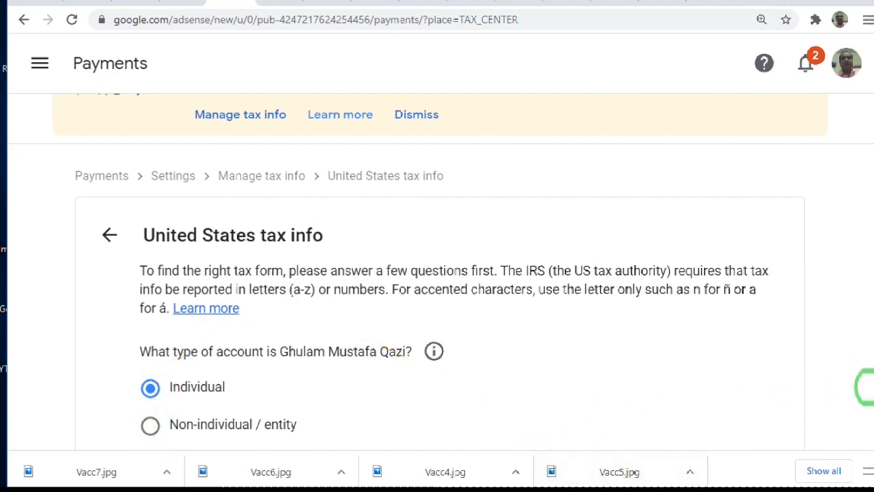
{"action": "scroll", "coordinate": [864, 410], "scroll_direction": "down", "scroll_amount": 1}
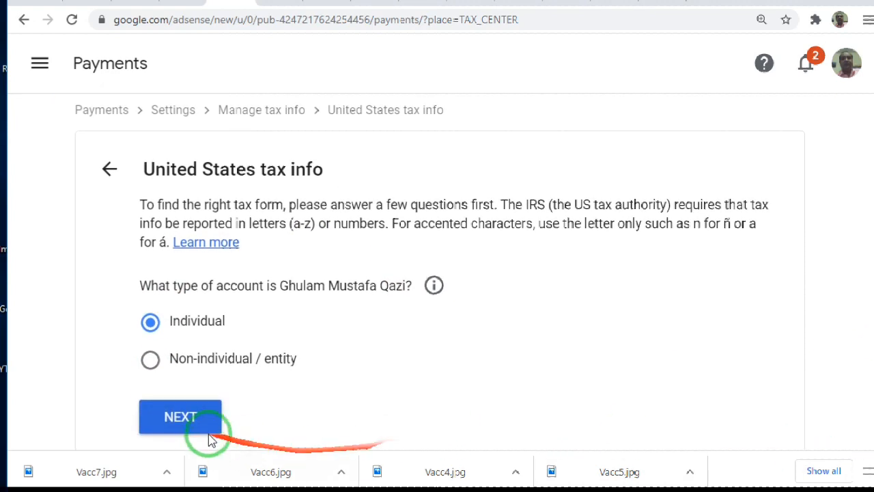
{"action": "left_click", "coordinate": [179, 420]}
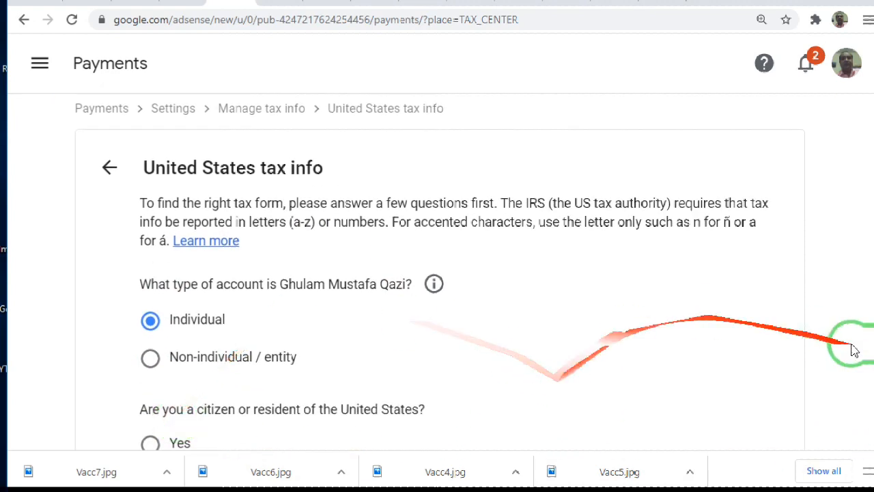
Answer No to being a citizen or resident of the United States and continue
{"action": "scroll", "coordinate": [864, 362], "scroll_direction": "down", "scroll_amount": 1}
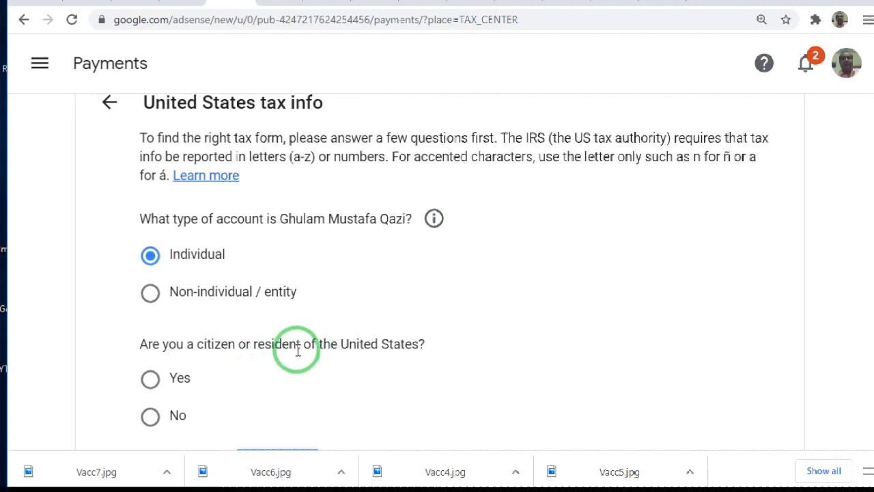
{"action": "left_click", "coordinate": [150, 417]}
{"action": "scroll", "coordinate": [861, 392], "scroll_direction": "down", "scroll_amount": 1}
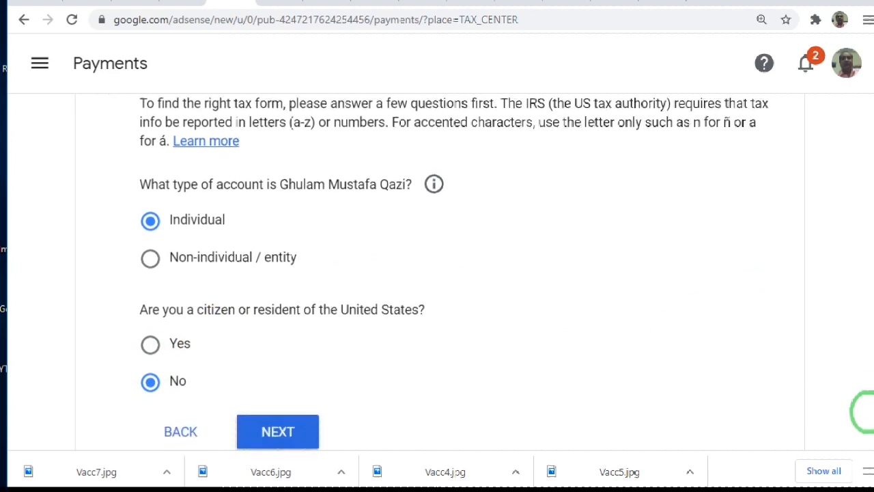
{"action": "left_click", "coordinate": [282, 423]}
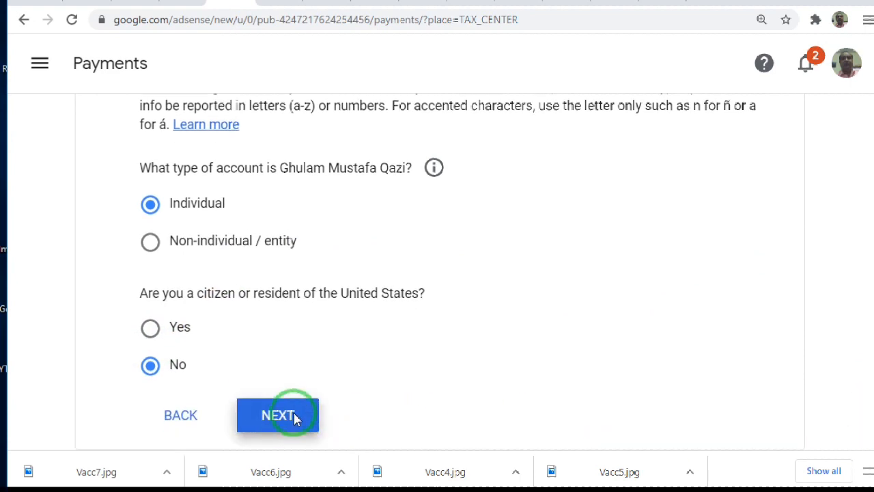
Choose W-8BEN as the W-8 tax form type and start the form
{"action": "scroll", "coordinate": [281, 420], "scroll_direction": "up", "scroll_amount": 1}
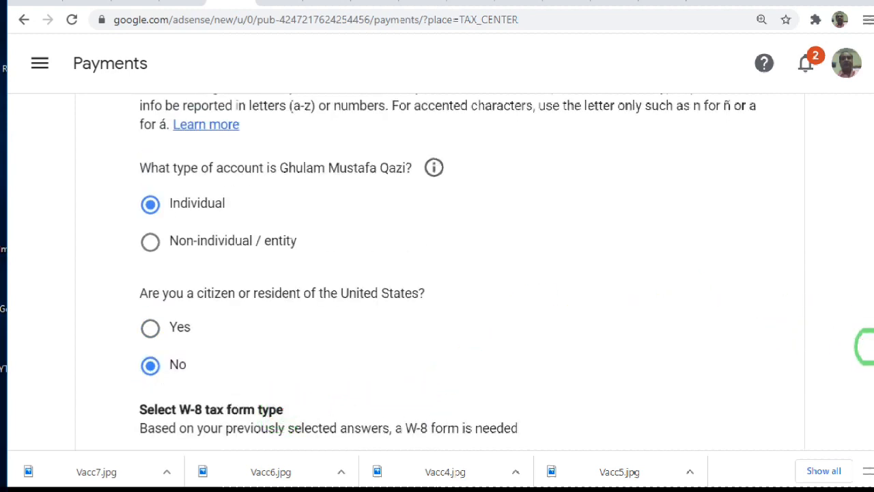
{"action": "scroll", "coordinate": [864, 401], "scroll_direction": "down", "scroll_amount": 3}
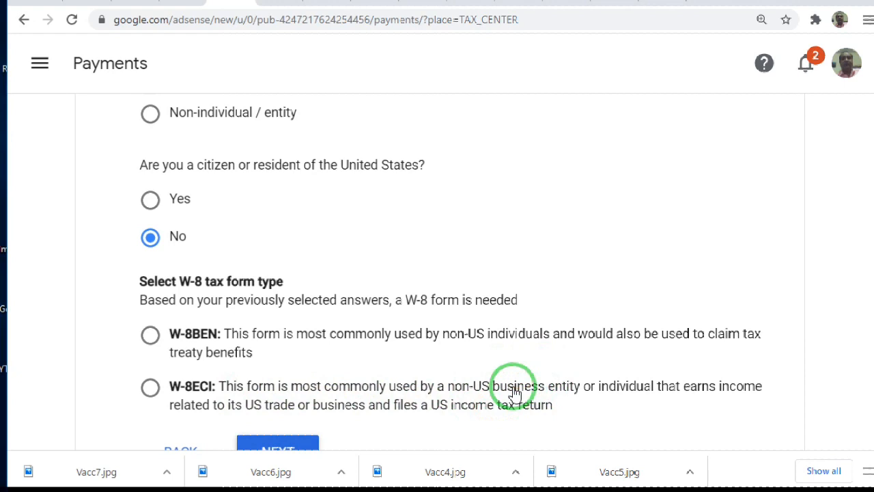
{"action": "left_click", "coordinate": [151, 336]}
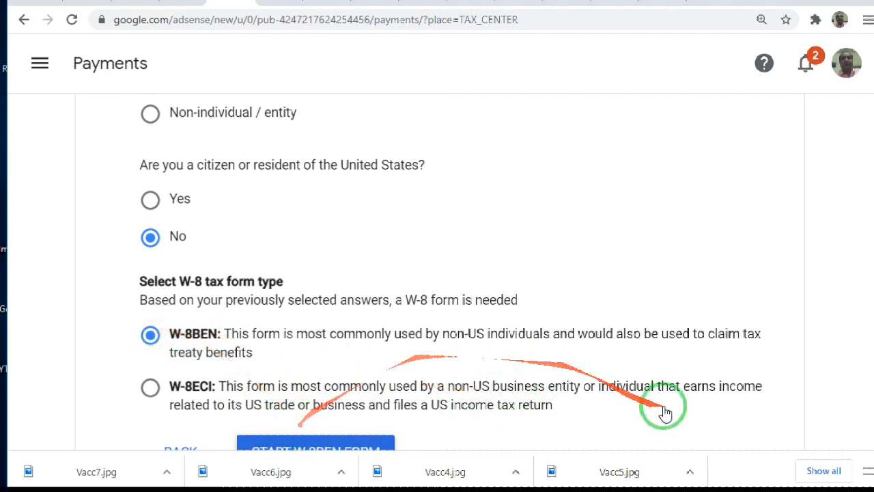
{"action": "scroll", "coordinate": [863, 326], "scroll_direction": "down", "scroll_amount": 1}
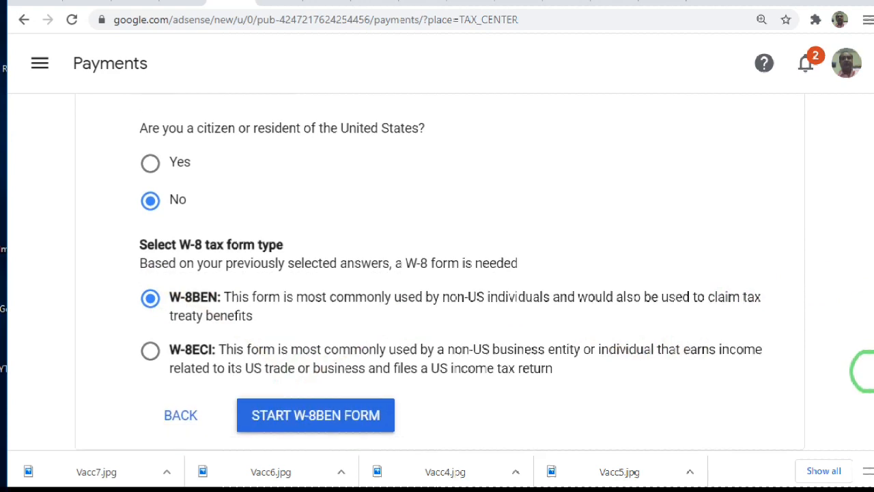
{"action": "left_click", "coordinate": [326, 417]}
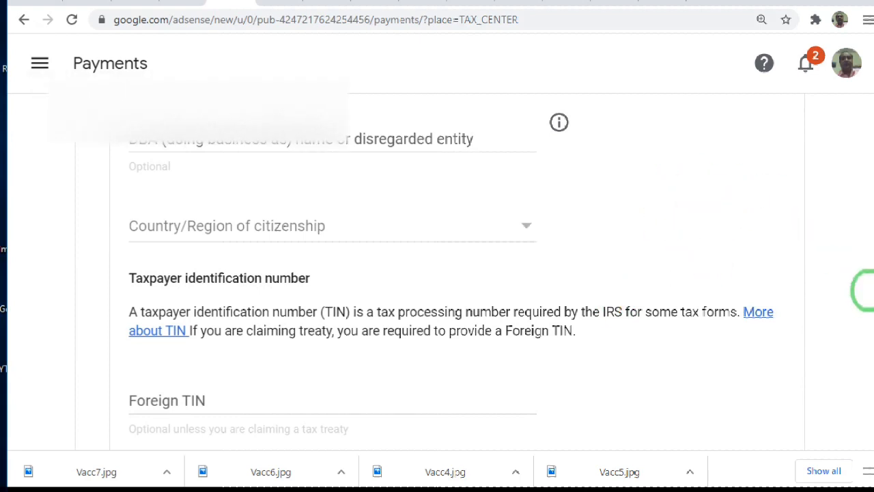
Fill in the individual's name and the Foreign TIN in the Tax identity section, leaving the DBA name empty
{"action": "left_click_drag", "start_coordinate": [864, 292], "coordinate": [864, 219]}
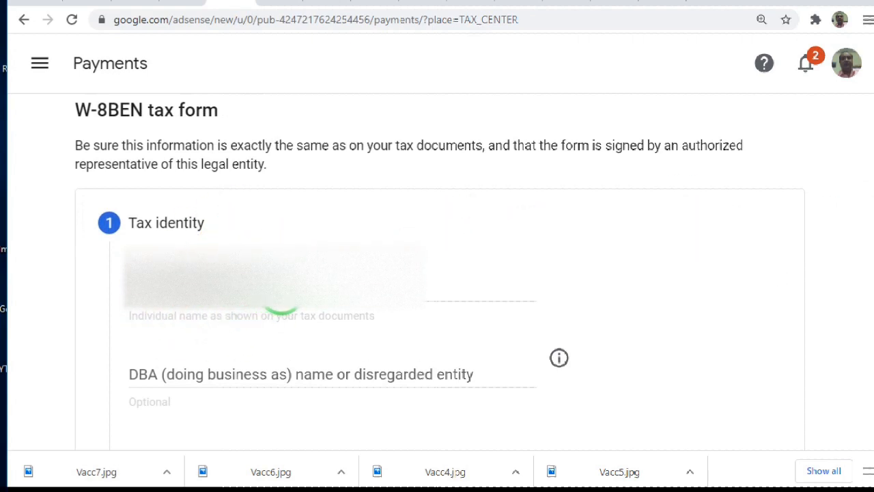
{"action": "left_click", "coordinate": [281, 303]}
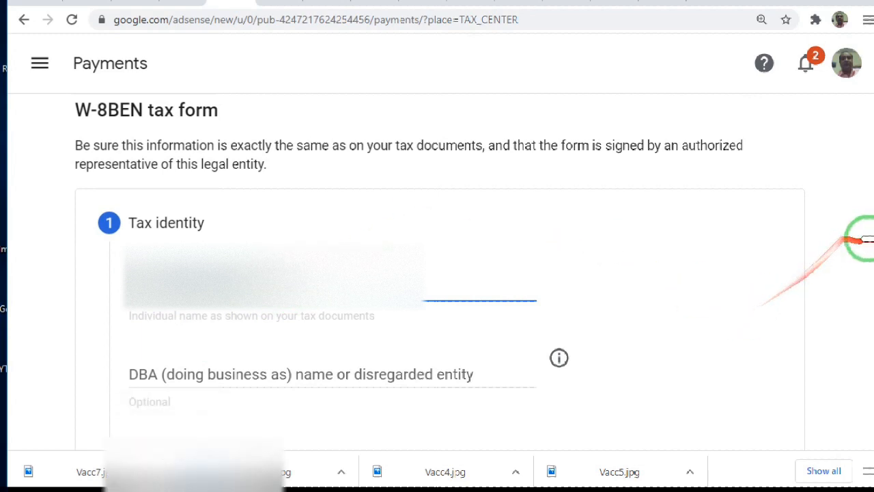
{"action": "scroll", "coordinate": [864, 266], "scroll_direction": "down", "scroll_amount": 1}
{"action": "scroll", "coordinate": [862, 273], "scroll_direction": "down", "scroll_amount": 3}
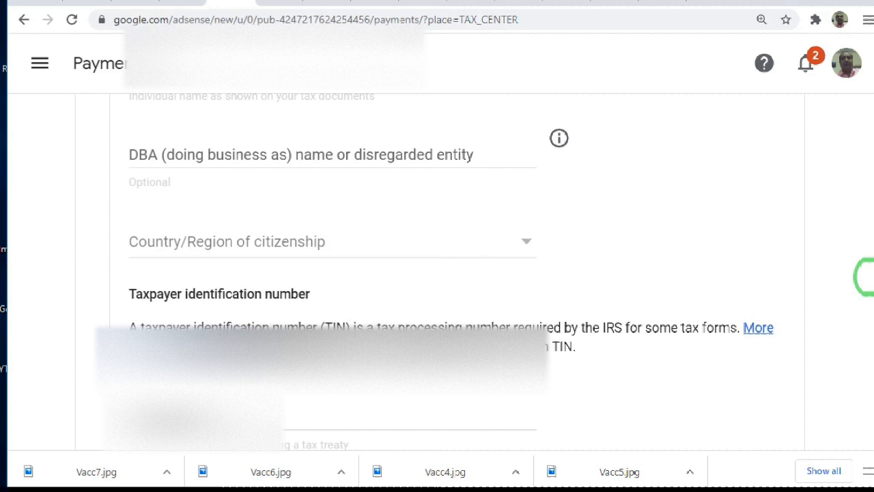
{"action": "scroll", "coordinate": [866, 276], "scroll_direction": "down", "scroll_amount": 1}
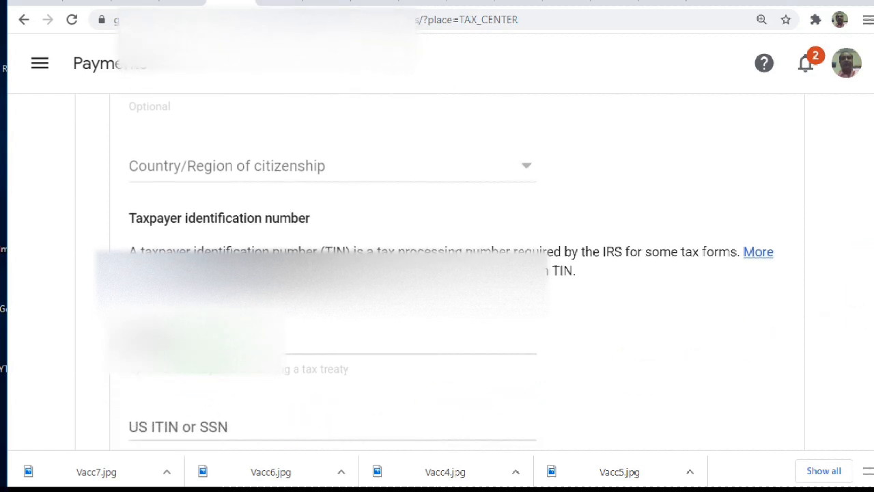
{"action": "left_click", "coordinate": [198, 340]}
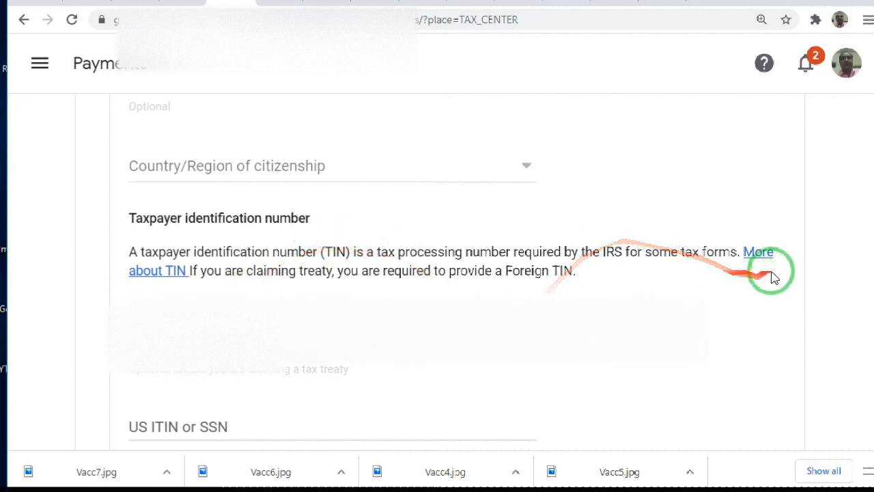
Select Pakistan as the country/region of citizenship in the Tax identity section
{"action": "scroll", "coordinate": [864, 289], "scroll_direction": "down", "scroll_amount": 4}
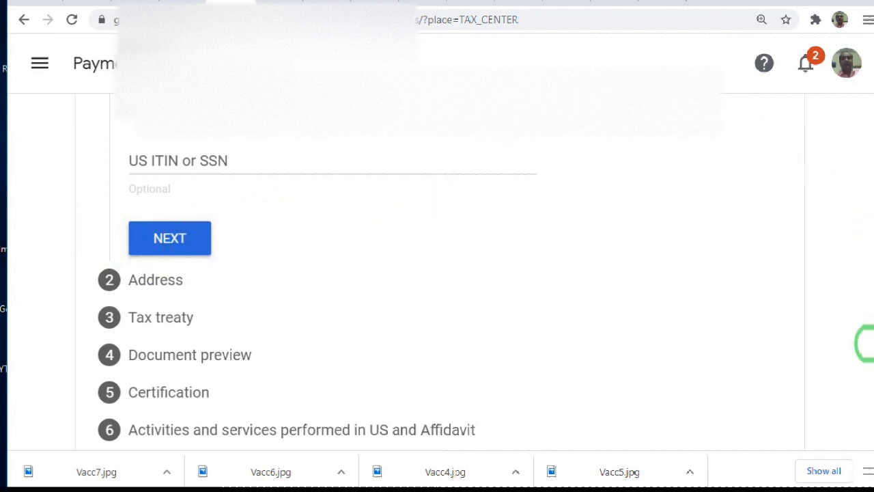
{"action": "scroll", "coordinate": [870, 273], "scroll_direction": "up", "scroll_amount": 2}
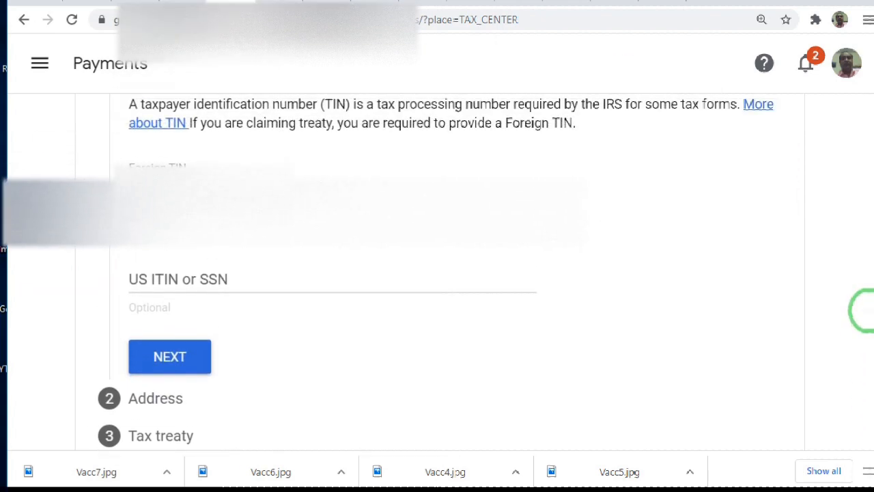
{"action": "scroll", "coordinate": [862, 311], "scroll_direction": "up", "scroll_amount": 2}
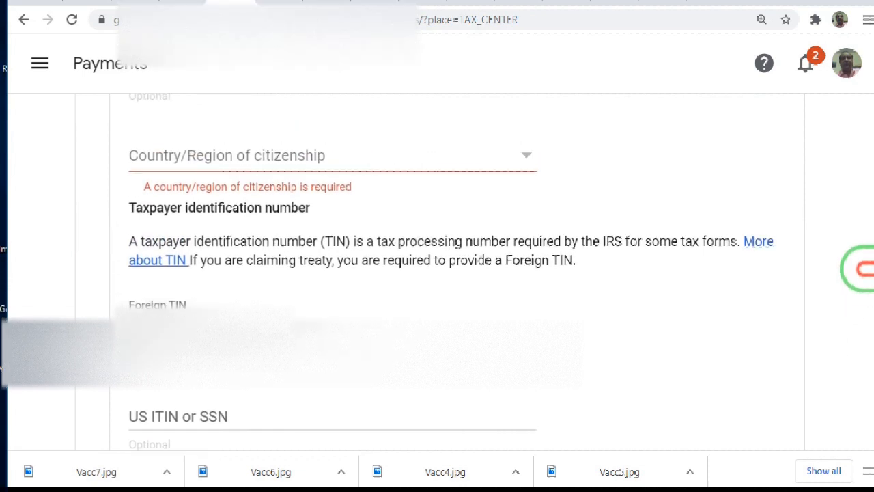
{"action": "left_click", "coordinate": [334, 137]}
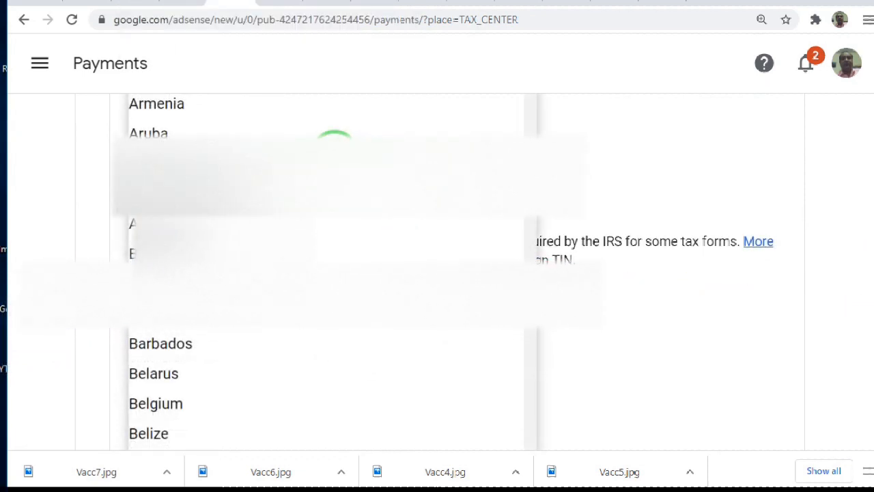
{"action": "key", "text": "p"}
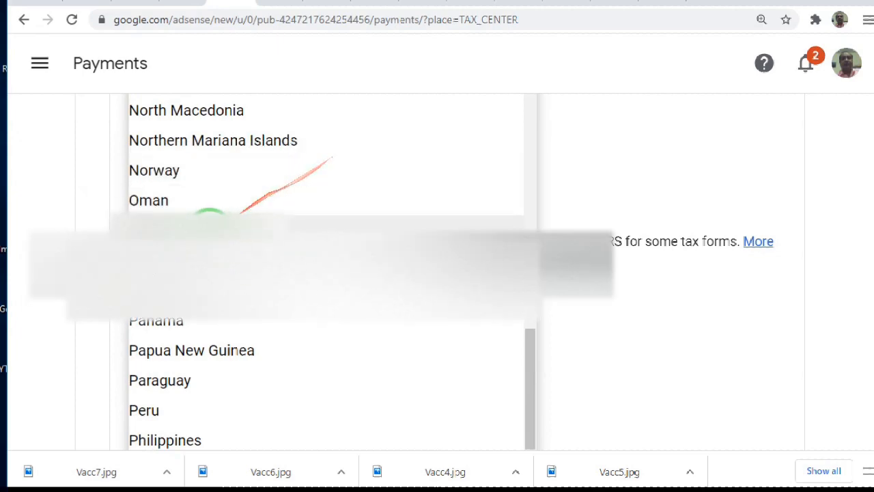
{"action": "left_click", "coordinate": [208, 225]}
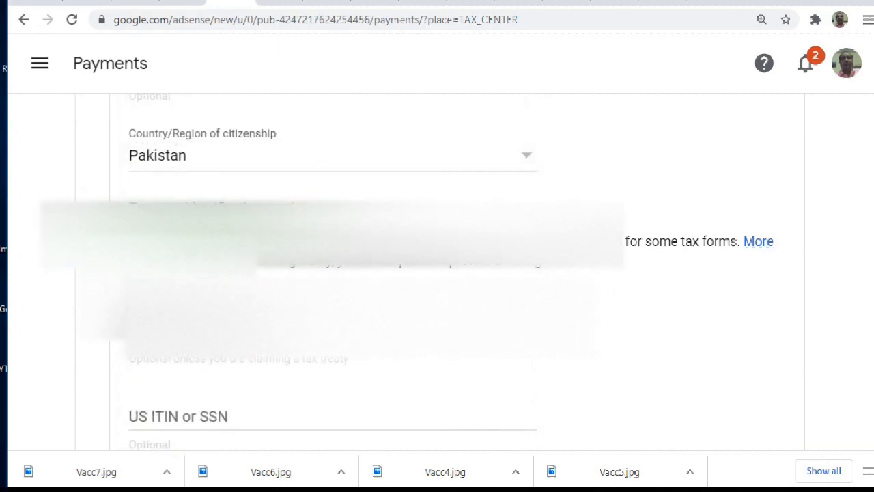
Check the entries in the Tax identity section and continue to the address section
{"action": "scroll", "coordinate": [864, 266], "scroll_direction": "up", "scroll_amount": 3}
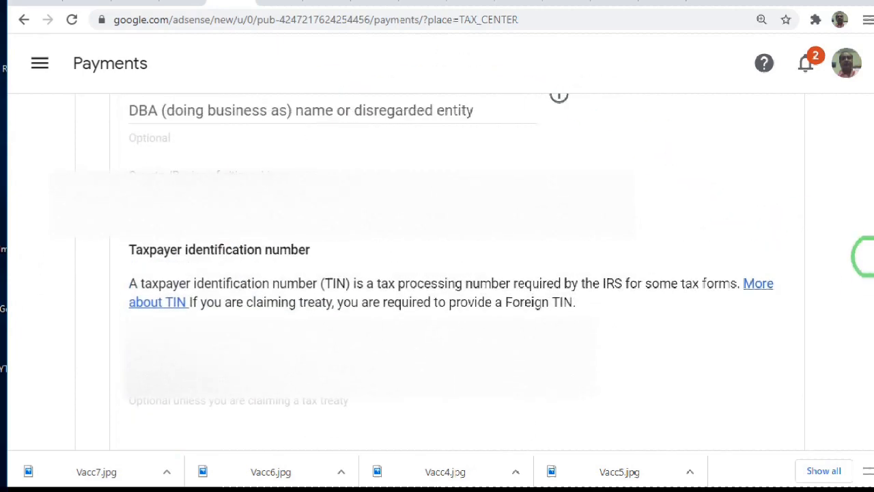
{"action": "scroll", "coordinate": [864, 259], "scroll_direction": "down", "scroll_amount": 5}
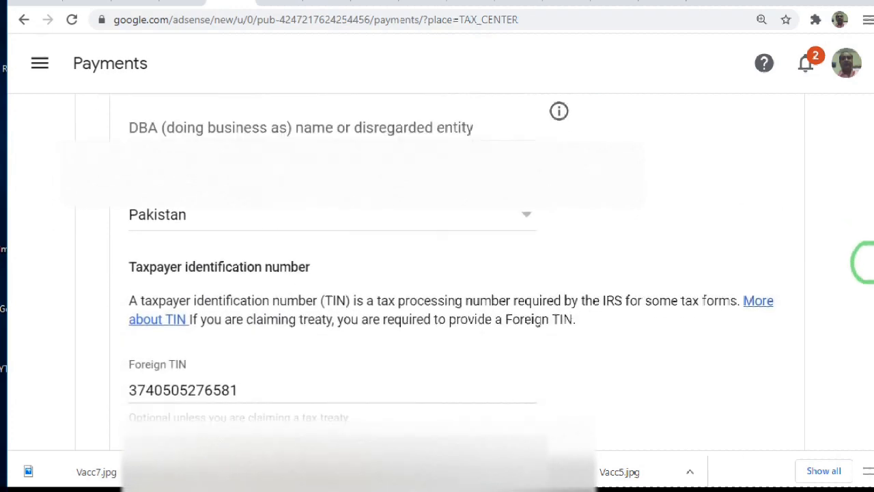
{"action": "left_click", "coordinate": [190, 330]}
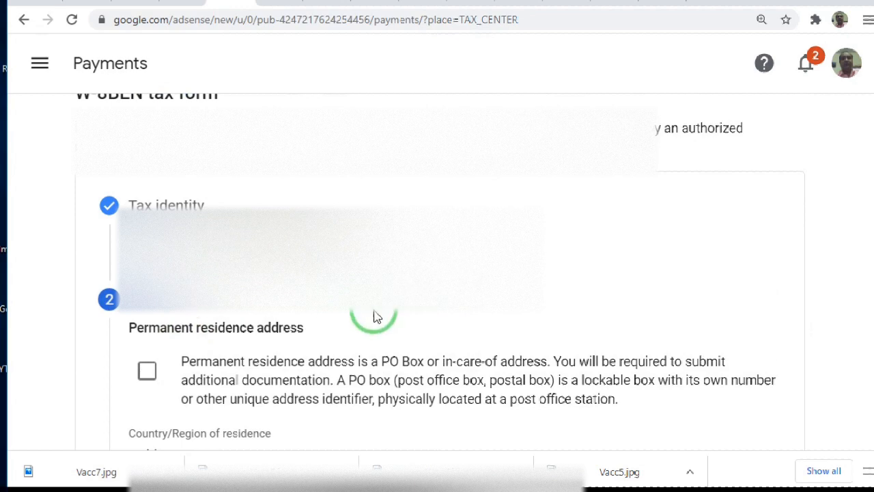
Mark the permanent residence address as a PO Box or in-care-of address
{"action": "left_click", "coordinate": [148, 372]}
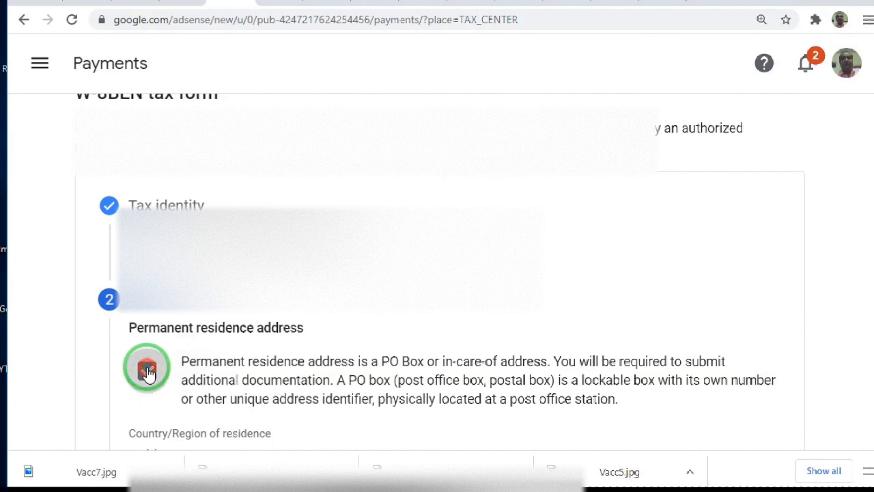
{"action": "left_click", "coordinate": [148, 371]}
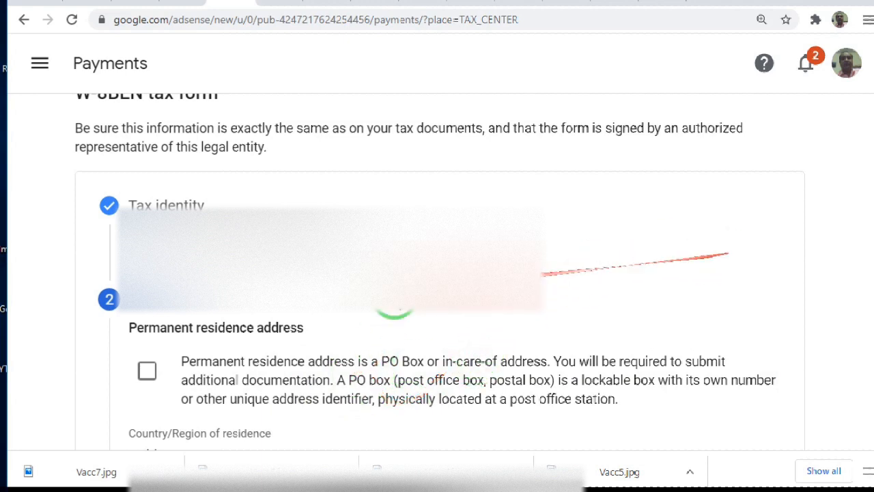
{"action": "left_click", "coordinate": [148, 372]}
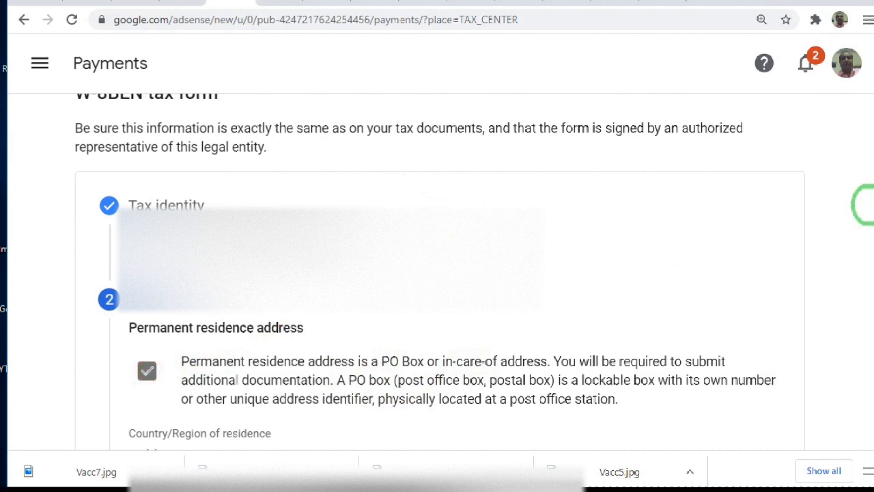
Fill in Address line 1 and the city of the permanent residence address for Pakistan, leaving Address line 2 empty
{"action": "scroll", "coordinate": [863, 212], "scroll_direction": "down", "scroll_amount": 3}
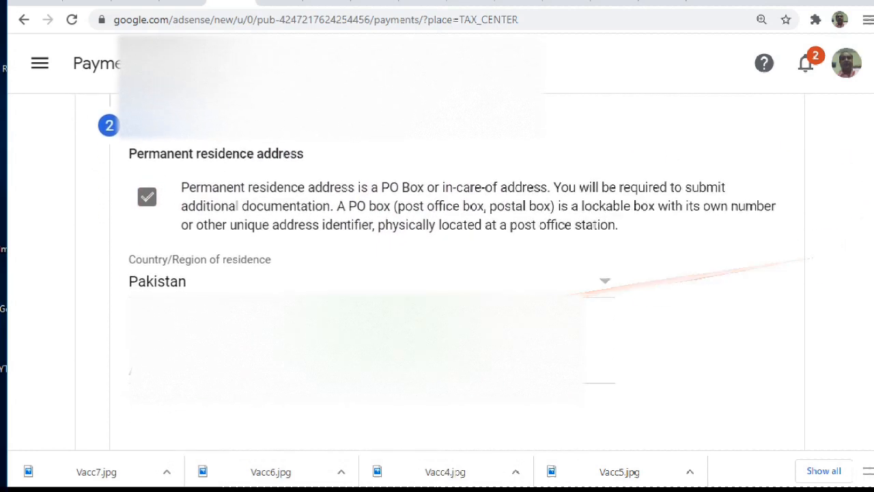
{"action": "left_click", "coordinate": [239, 369]}
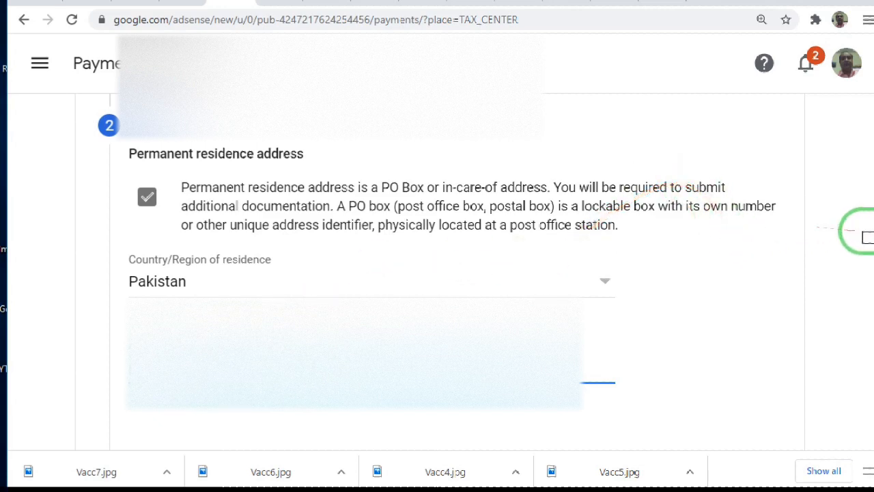
{"action": "scroll", "coordinate": [865, 253], "scroll_direction": "down", "scroll_amount": 3}
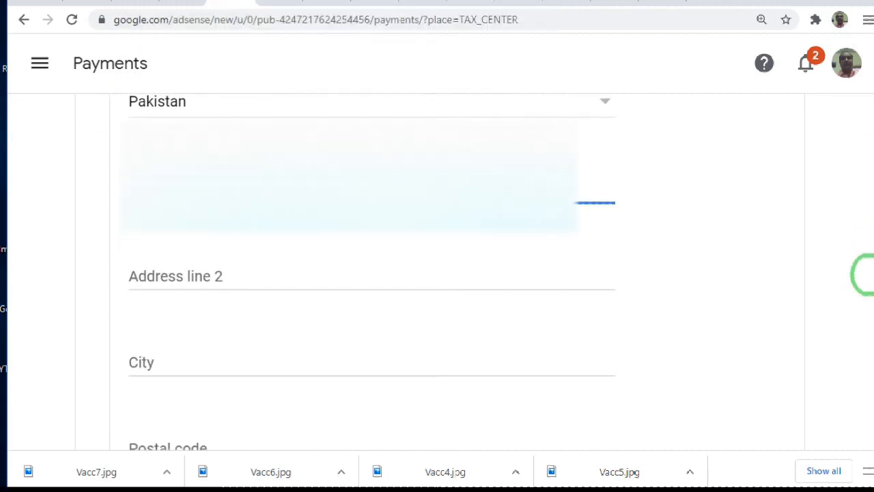
{"action": "scroll", "coordinate": [866, 273], "scroll_direction": "down", "scroll_amount": 1}
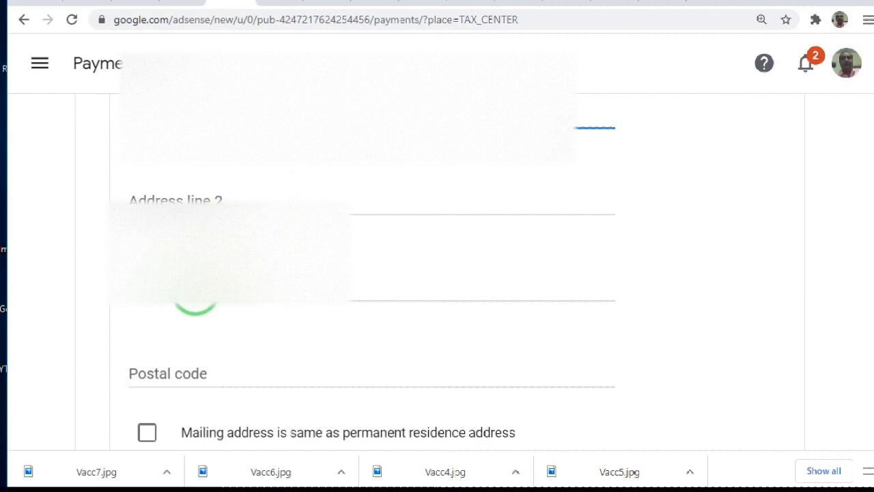
{"action": "left_click", "coordinate": [195, 299]}
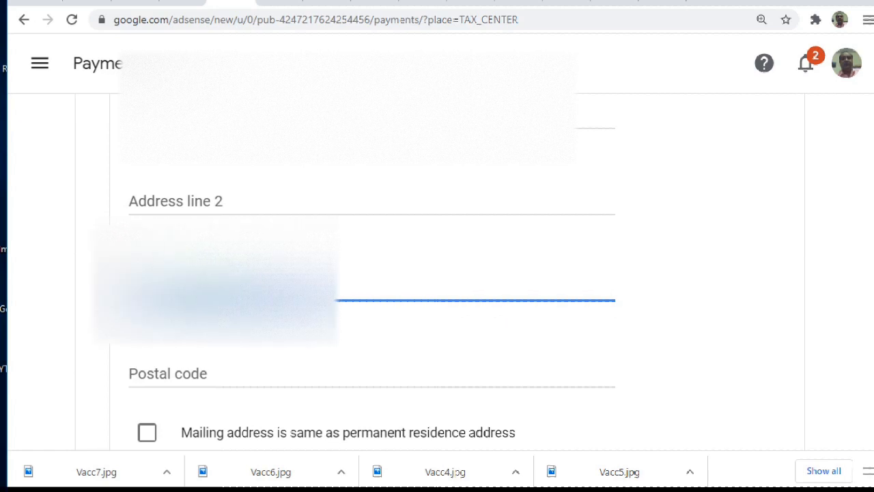
{"action": "left_click", "coordinate": [203, 375]}
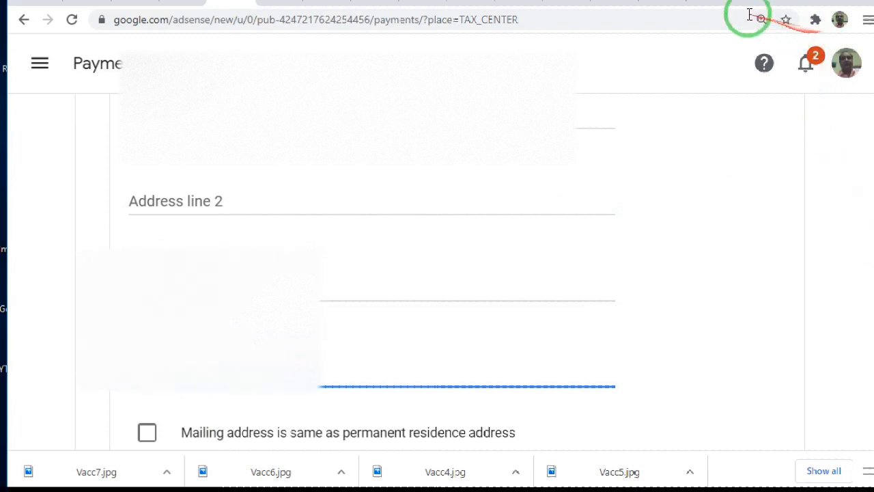
Search Google in a new tab for the postal code of the residence city and look through the zip codes
{"action": "left_click", "coordinate": [705, 2]}
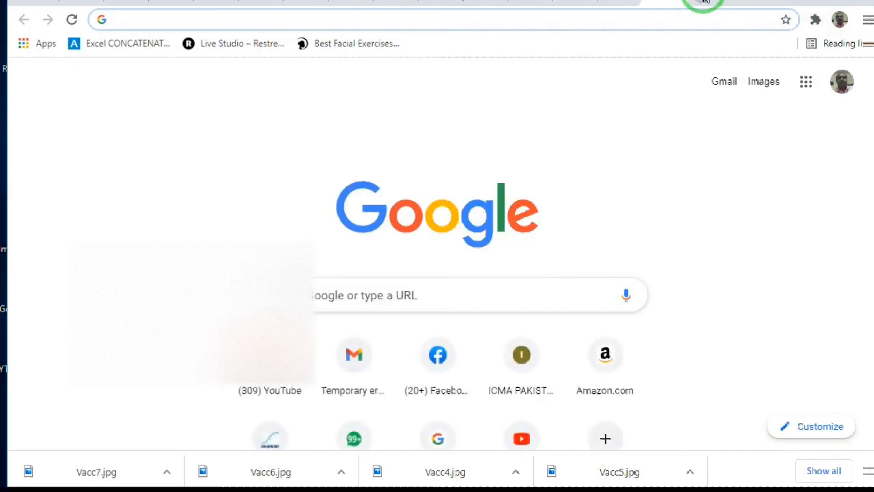
{"action": "type", "text": "poc"}
{"action": "key", "text": "BackSpace"}
{"action": "type", "text": "stal"}
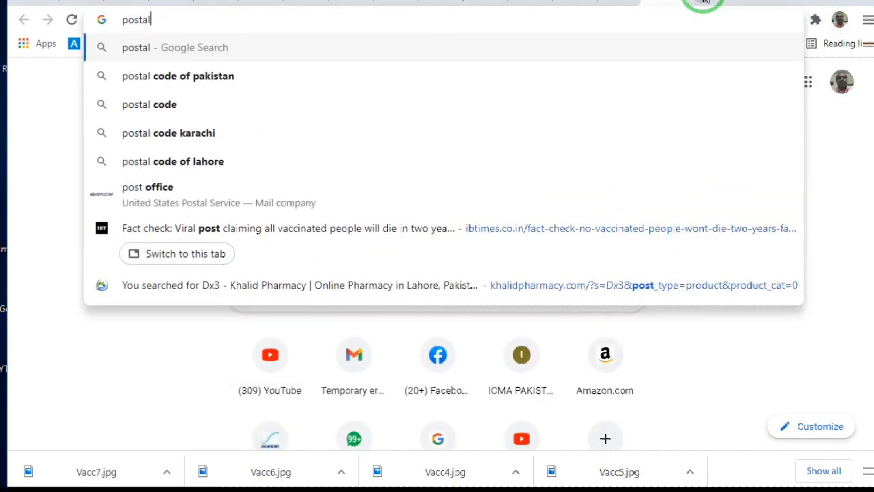
{"action": "type", "text": " code"}
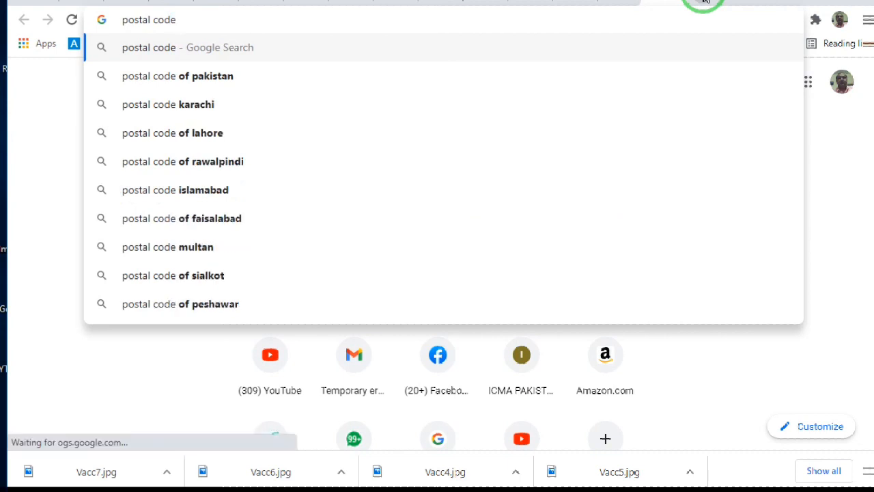
{"action": "left_click", "coordinate": [205, 168]}
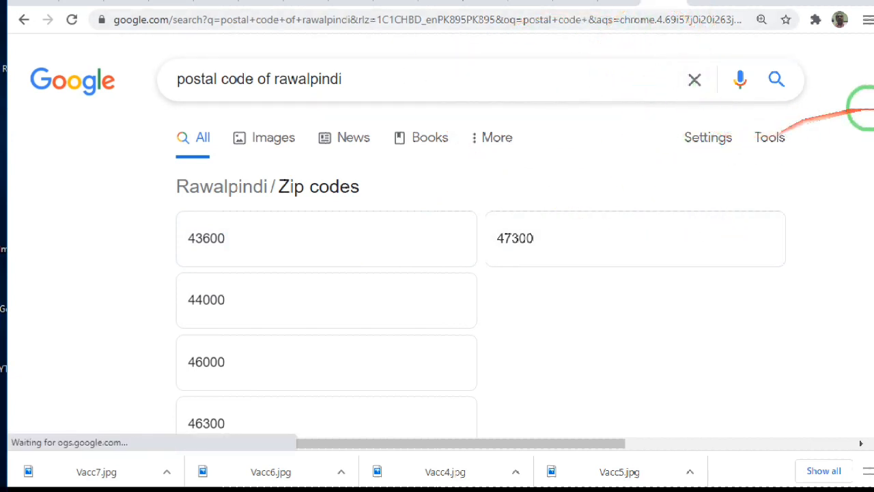
{"action": "scroll", "coordinate": [869, 113], "scroll_direction": "down", "scroll_amount": 2}
{"action": "scroll", "coordinate": [866, 113], "scroll_direction": "down", "scroll_amount": 2}
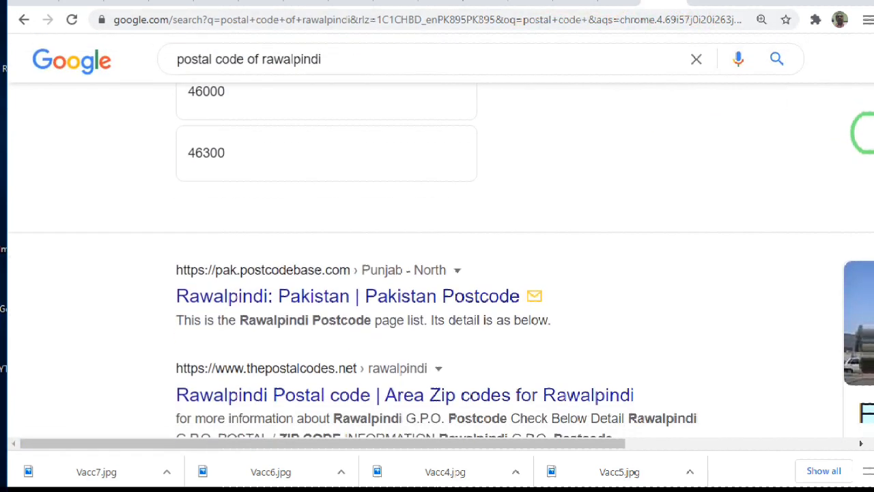
{"action": "scroll", "coordinate": [865, 103], "scroll_direction": "up", "scroll_amount": 3}
{"action": "scroll", "coordinate": [863, 101], "scroll_direction": "up", "scroll_amount": 1}
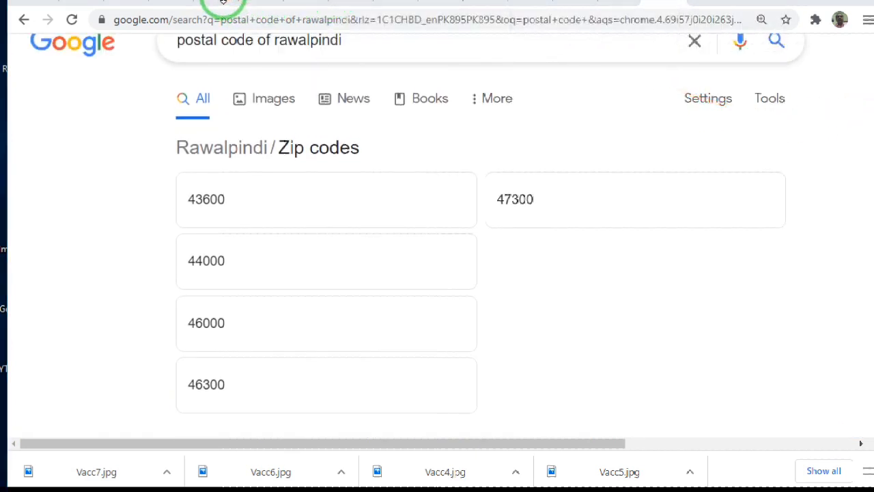
Return to the AdSense tax form and enter the postal code of the permanent residence address
{"action": "left_click", "coordinate": [227, 2]}
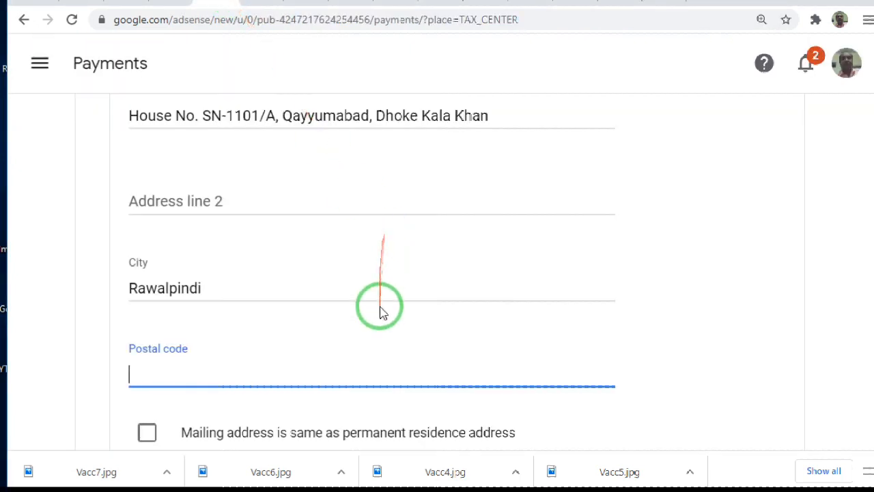
{"action": "type", "text": "46300"}
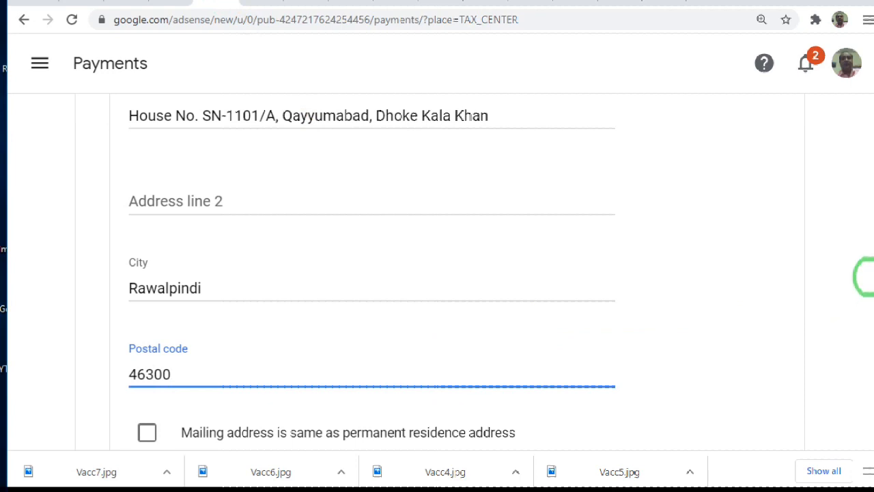
{"action": "scroll", "coordinate": [866, 287], "scroll_direction": "down", "scroll_amount": 4}
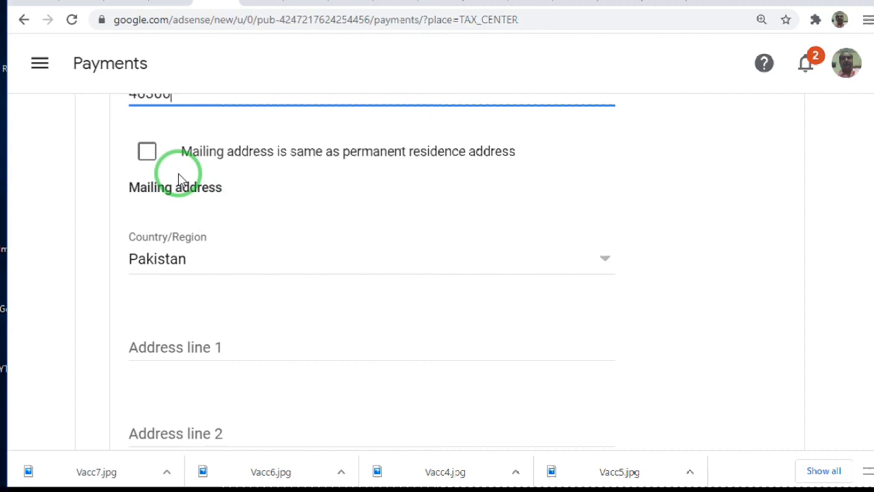
{"action": "left_click_drag", "start_coordinate": [380, 153], "coordinate": [322, 225]}
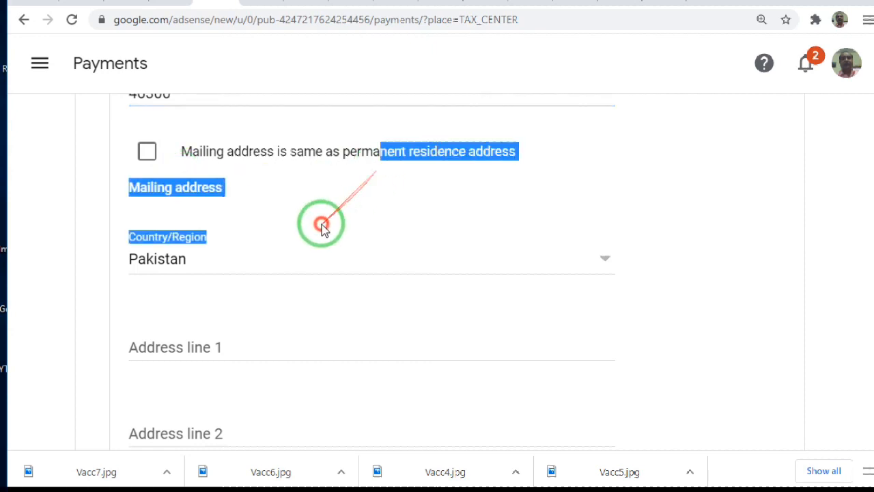
{"action": "left_click", "coordinate": [247, 158]}
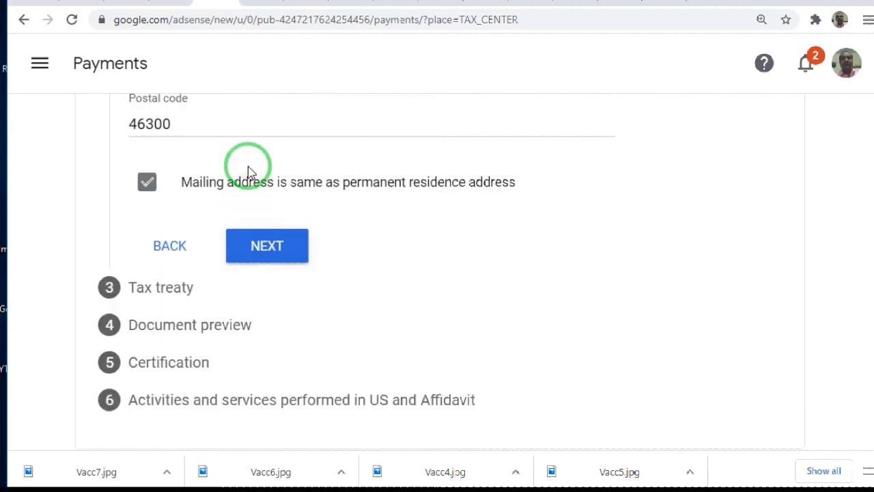
{"action": "left_click", "coordinate": [148, 182]}
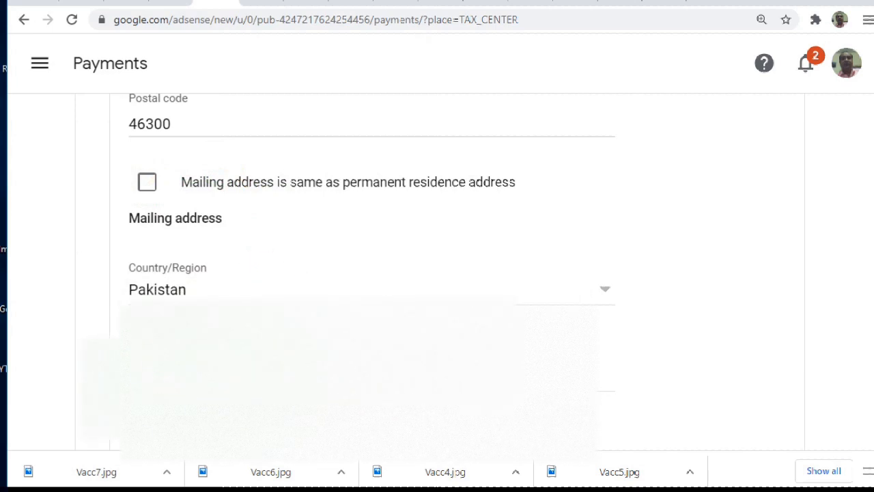
Fill in Address line 1, city and postal code of the separate mailing address and continue to the Tax treaty section
{"action": "left_click", "coordinate": [245, 376]}
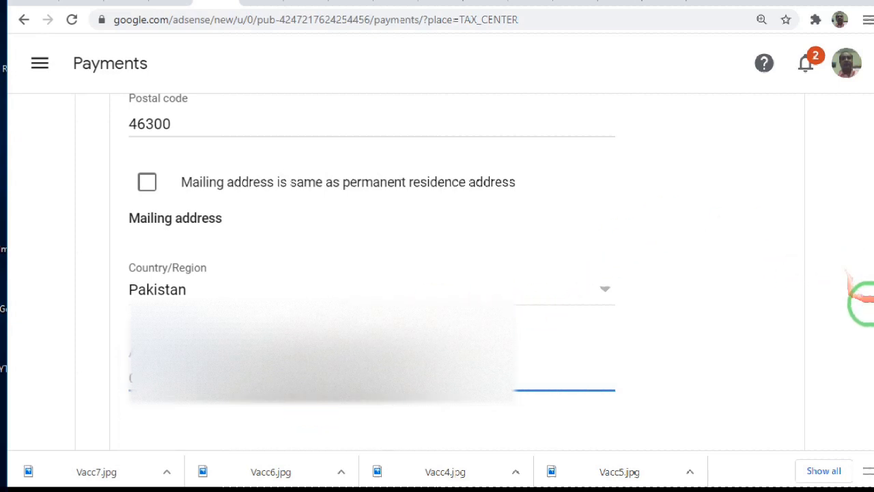
{"action": "scroll", "coordinate": [866, 305], "scroll_direction": "down", "scroll_amount": 3}
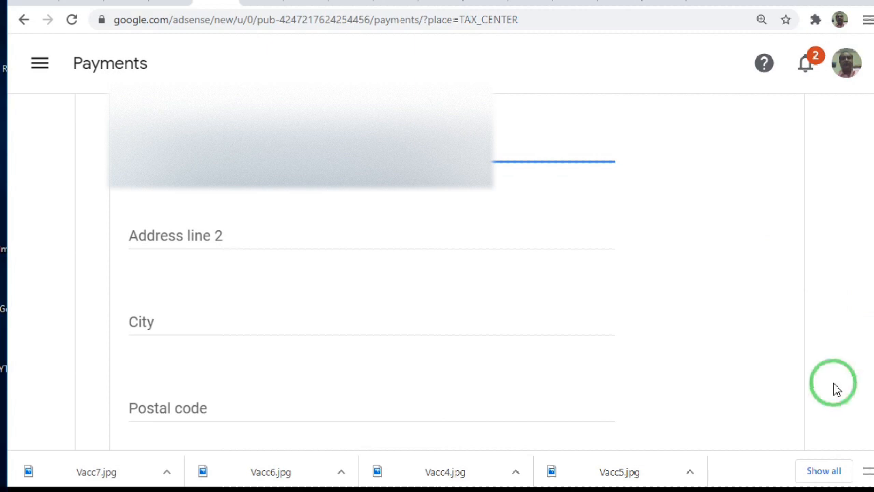
{"action": "left_click", "coordinate": [204, 323]}
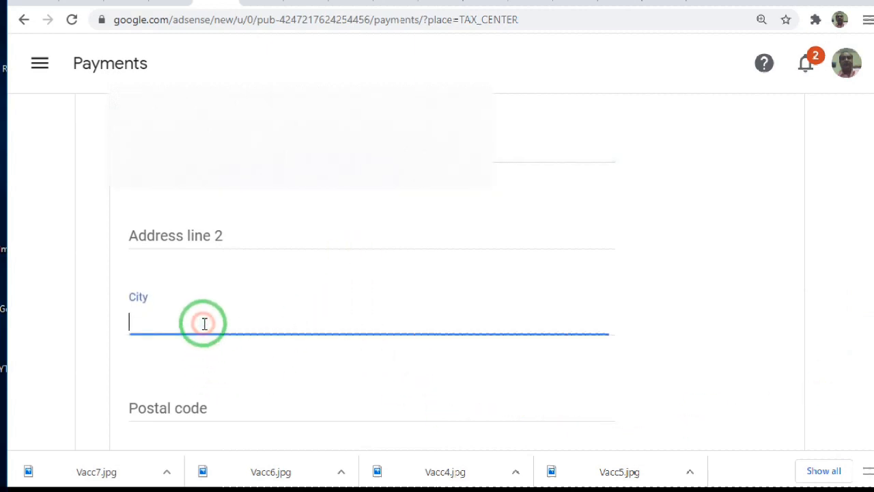
{"action": "type", "text": "Islamabad"}
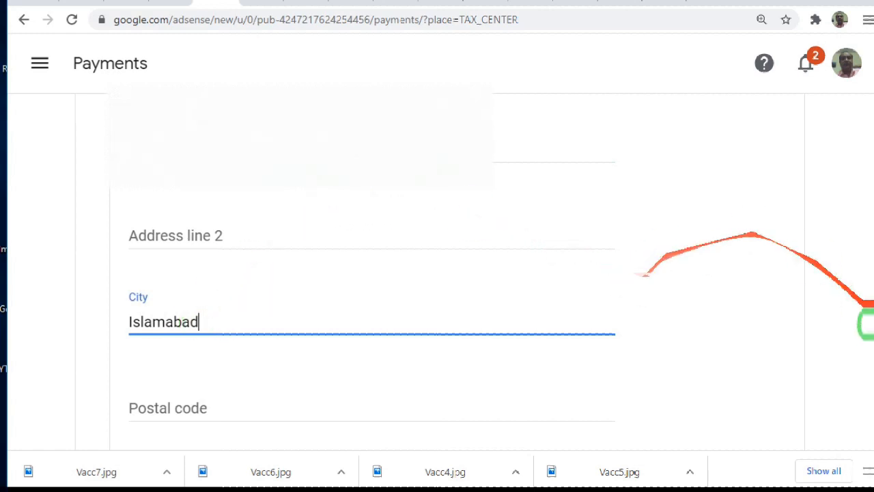
{"action": "scroll", "coordinate": [861, 352], "scroll_direction": "down", "scroll_amount": 3}
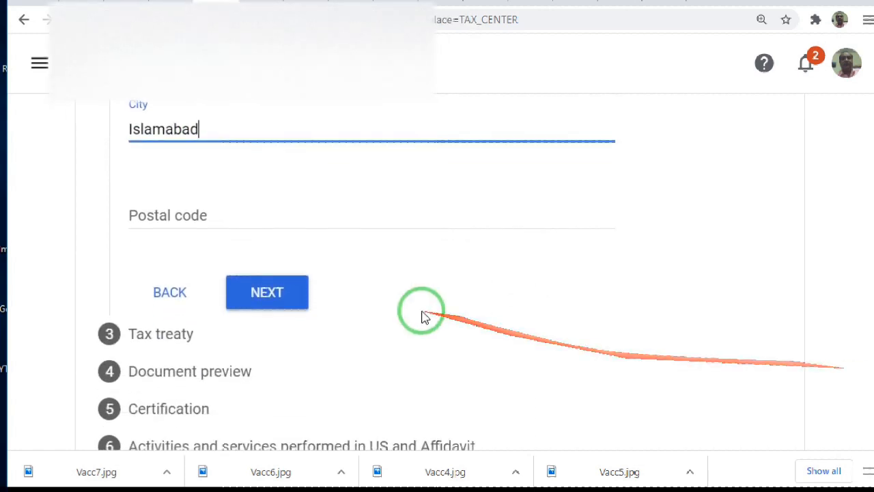
{"action": "left_click", "coordinate": [305, 218]}
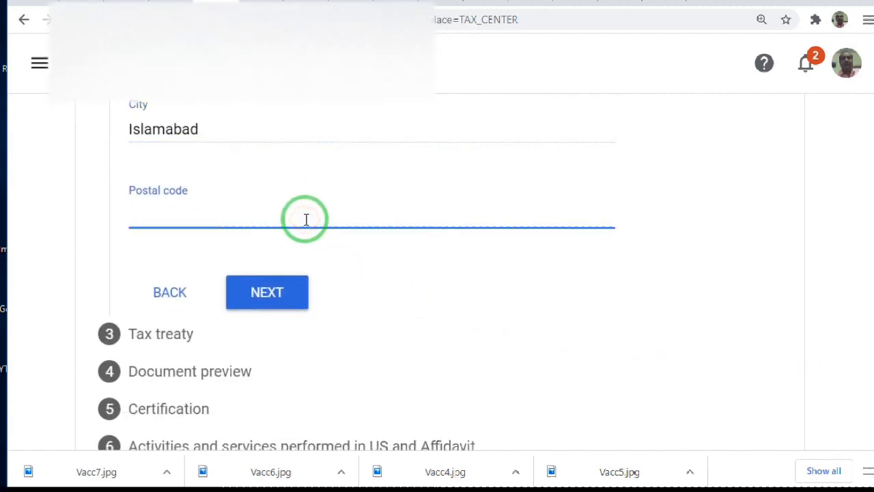
{"action": "type", "text": "44000"}
{"action": "left_click", "coordinate": [280, 288]}
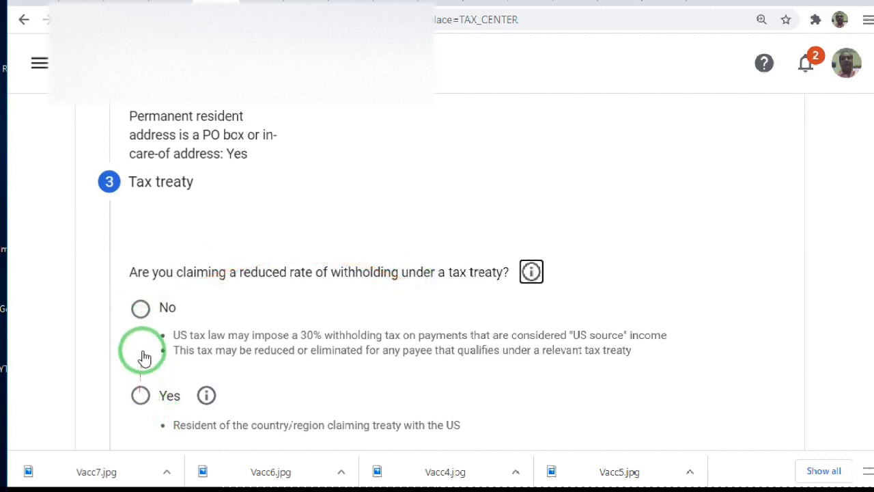
Claim a reduced withholding rate under a tax treaty and declare residency in the treaty country Pakistan
{"action": "left_click", "coordinate": [141, 397]}
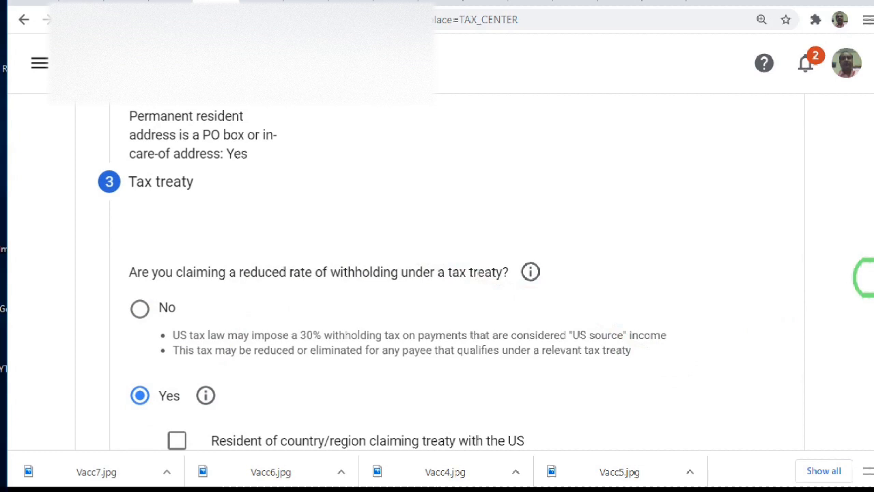
{"action": "scroll", "coordinate": [866, 287], "scroll_direction": "down", "scroll_amount": 2}
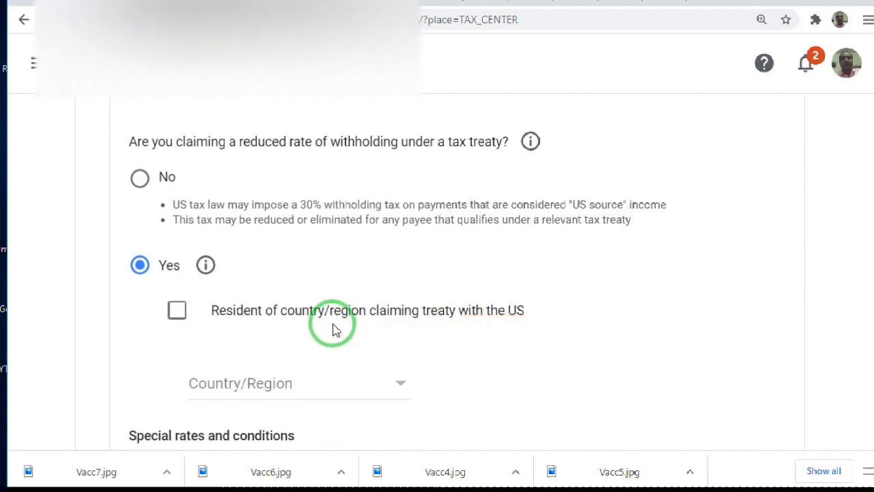
{"action": "left_click", "coordinate": [175, 312]}
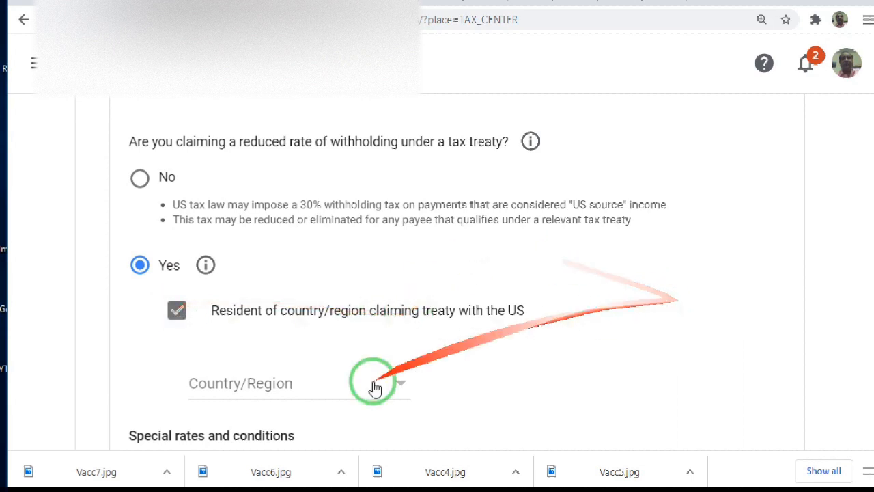
{"action": "left_click", "coordinate": [303, 385]}
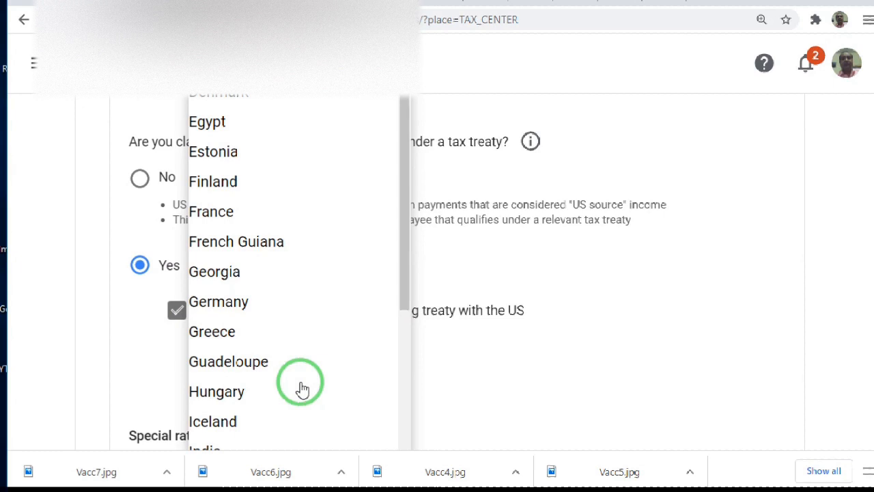
{"action": "key", "text": "p"}
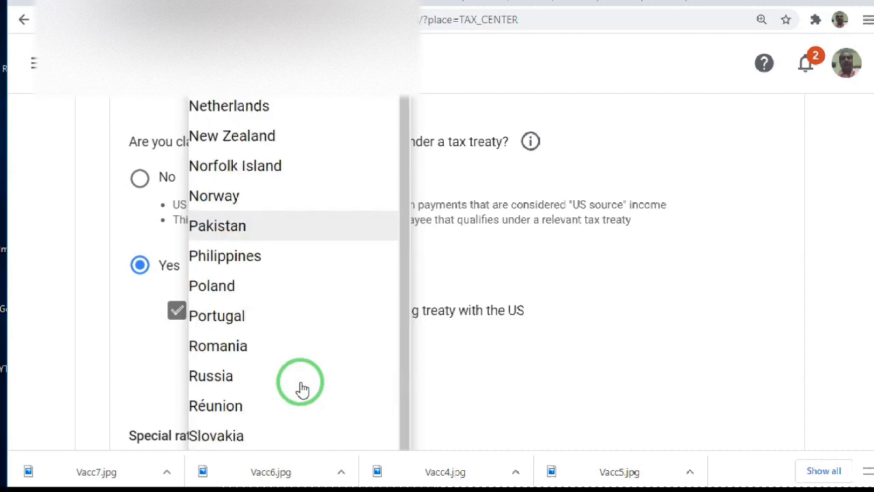
{"action": "key", "text": "Return"}
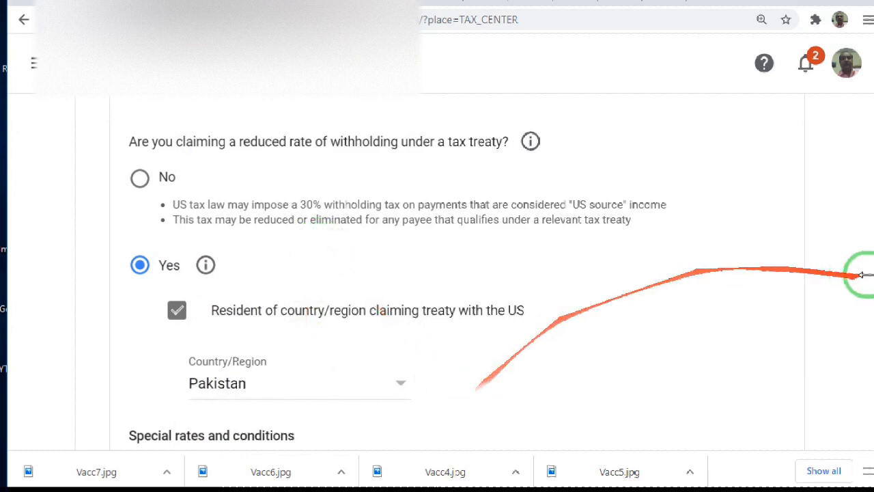
Select Services (such as AdSense) as the income type, tick the reason for meeting the treaty terms, and try to continue
{"action": "scroll", "coordinate": [864, 295], "scroll_direction": "down", "scroll_amount": 3}
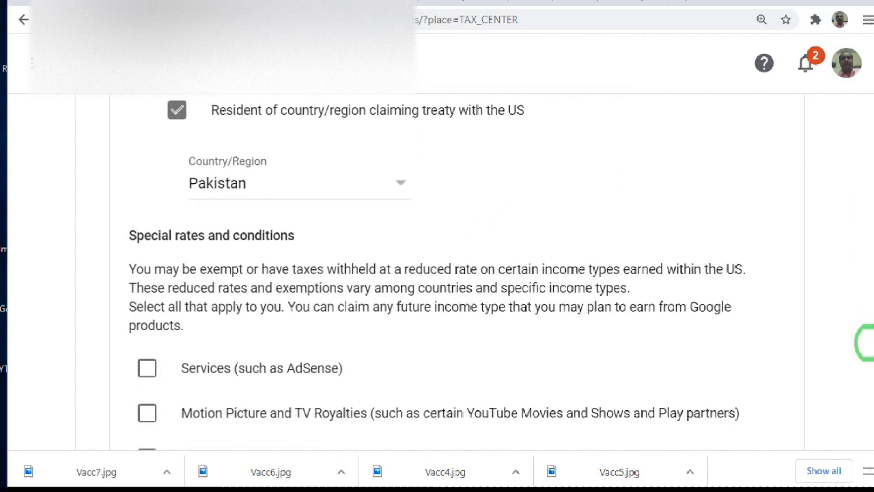
{"action": "scroll", "coordinate": [864, 345], "scroll_direction": "down", "scroll_amount": 1}
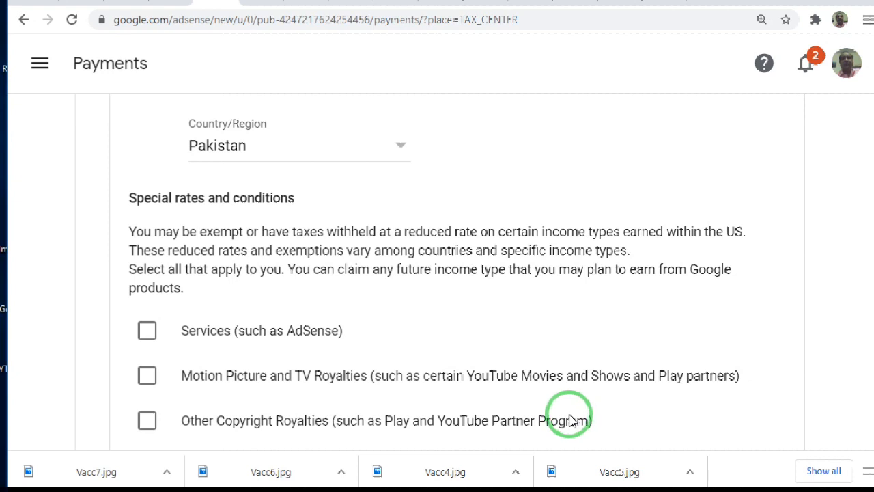
{"action": "left_click", "coordinate": [148, 332]}
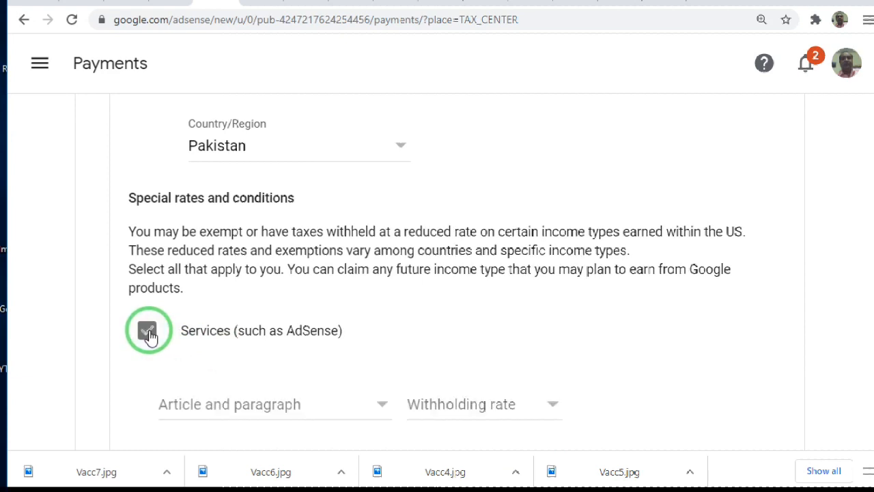
{"action": "left_click", "coordinate": [148, 333]}
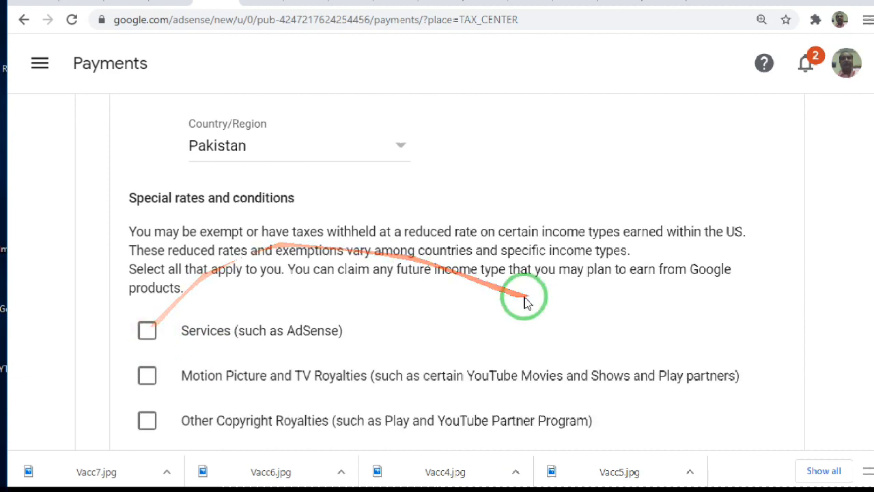
{"action": "scroll", "coordinate": [865, 319], "scroll_direction": "down", "scroll_amount": 1}
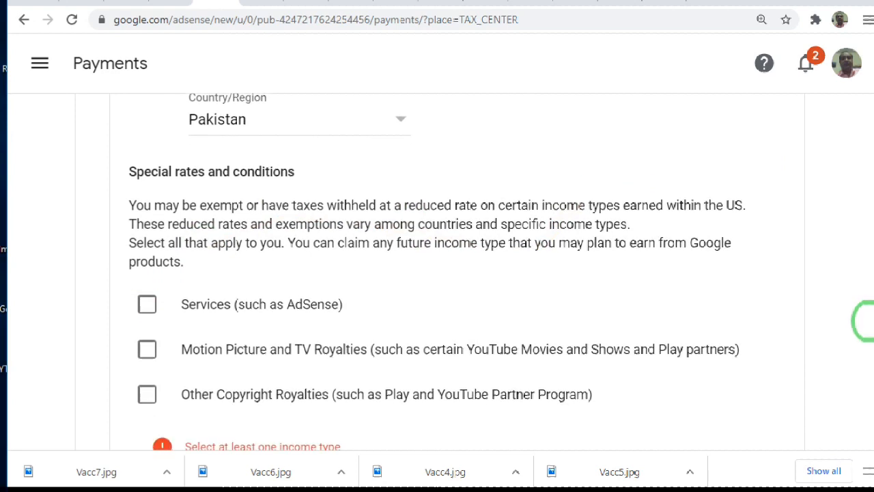
{"action": "scroll", "coordinate": [864, 319], "scroll_direction": "down", "scroll_amount": 2}
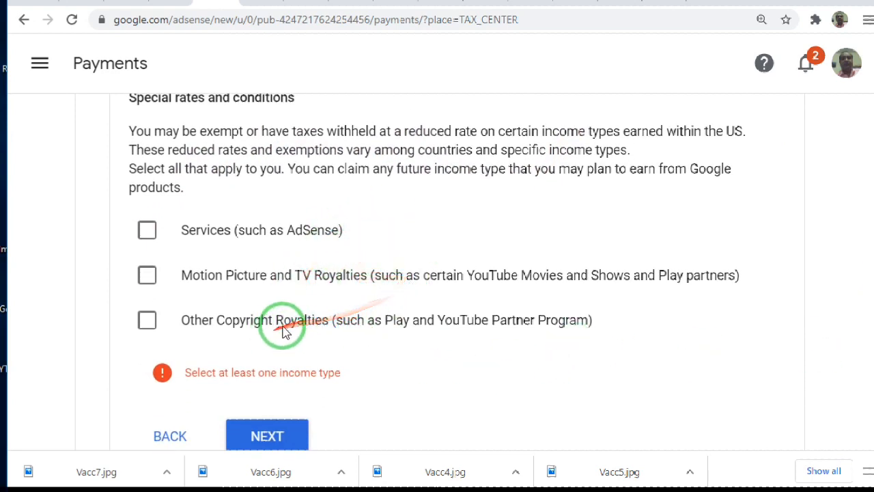
{"action": "left_click", "coordinate": [148, 231]}
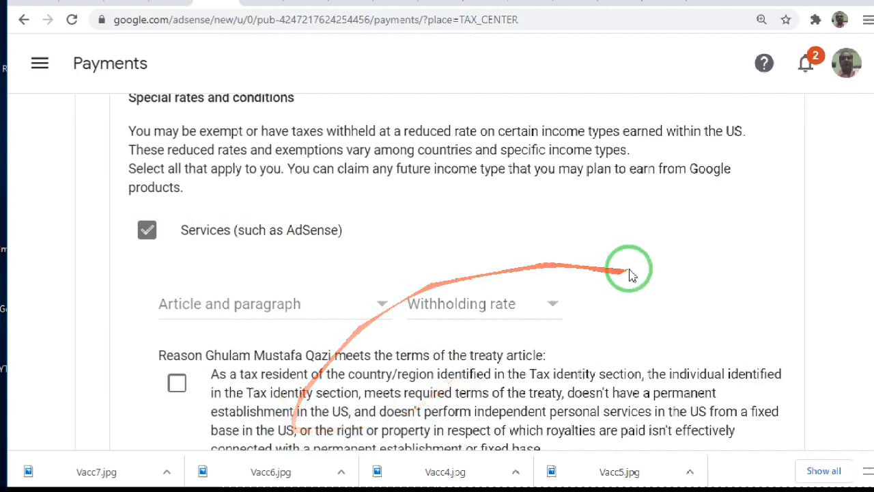
{"action": "scroll", "coordinate": [865, 325], "scroll_direction": "down", "scroll_amount": 3}
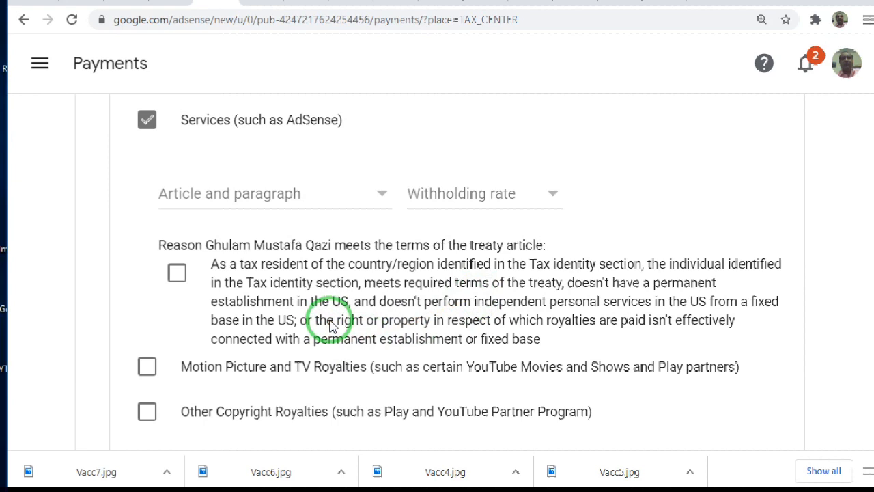
{"action": "left_click", "coordinate": [176, 273]}
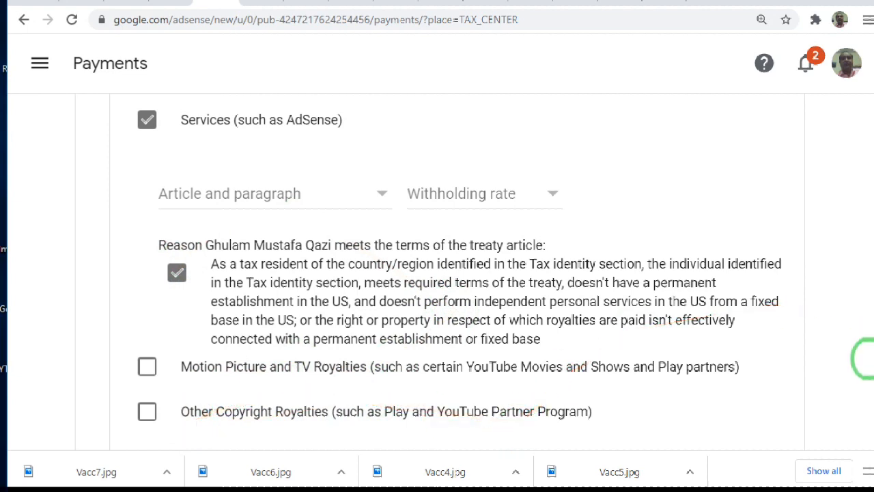
{"action": "scroll", "coordinate": [863, 368], "scroll_direction": "down", "scroll_amount": 2}
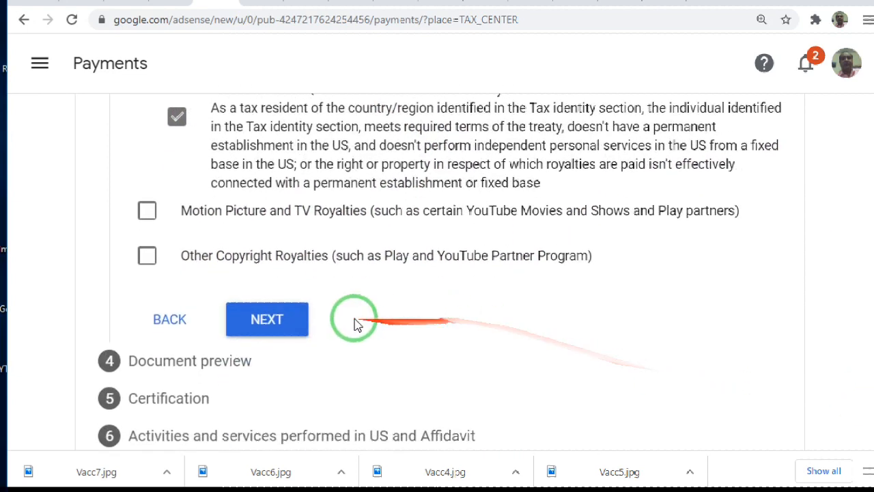
{"action": "left_click", "coordinate": [267, 319]}
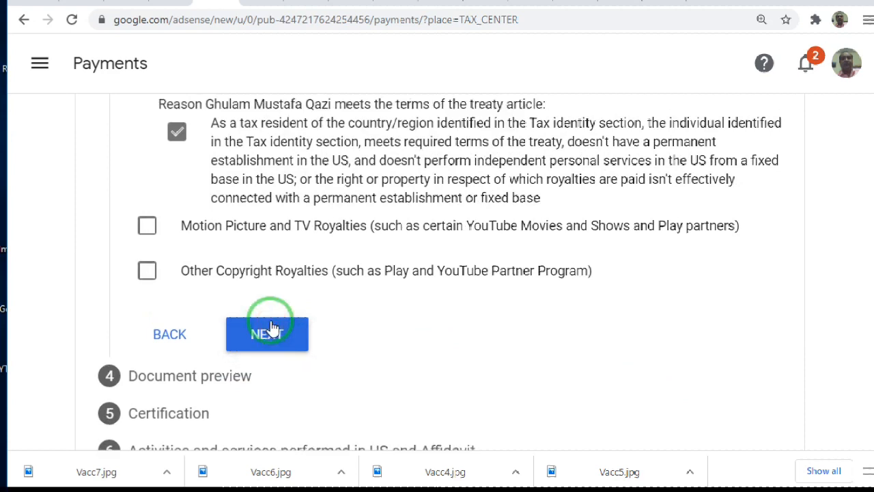
{"action": "left_click", "coordinate": [272, 335]}
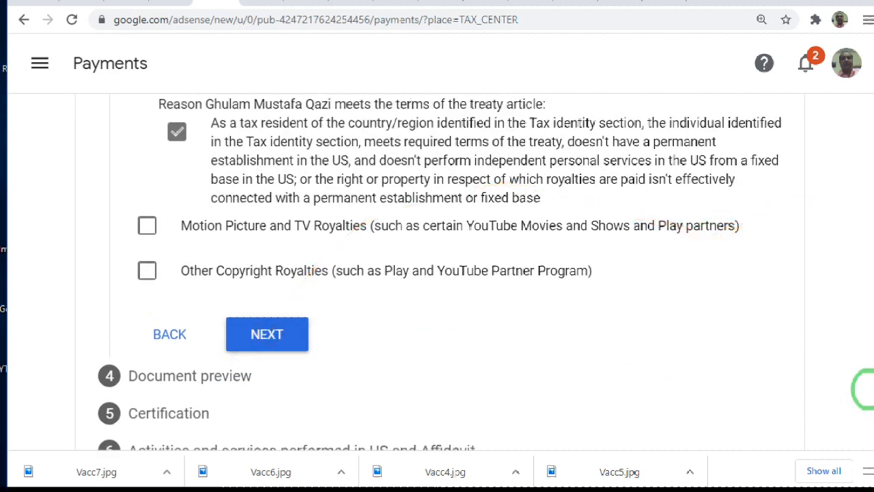
Set Services to Article 3 and paragraph 2 with the 0% (Reduced treaty rate) withholding rate, and continue to Document preview
{"action": "scroll", "coordinate": [863, 389], "scroll_direction": "up", "scroll_amount": 2}
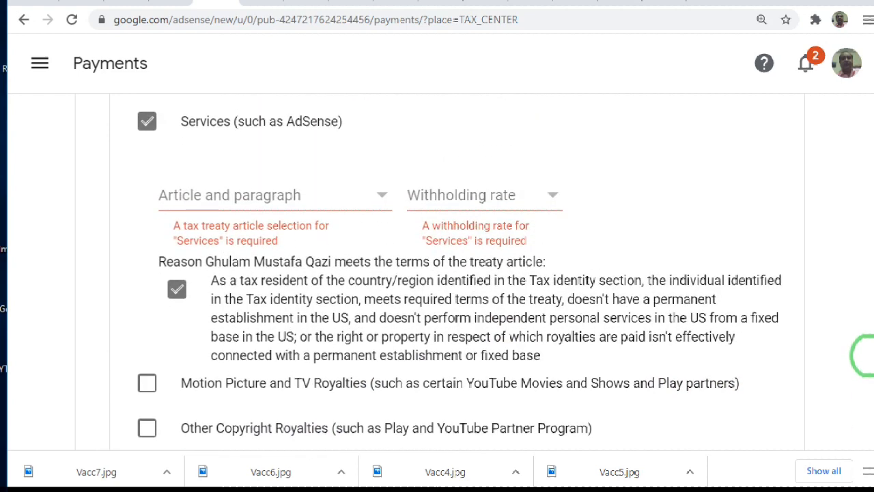
{"action": "scroll", "coordinate": [864, 352], "scroll_direction": "up", "scroll_amount": 1}
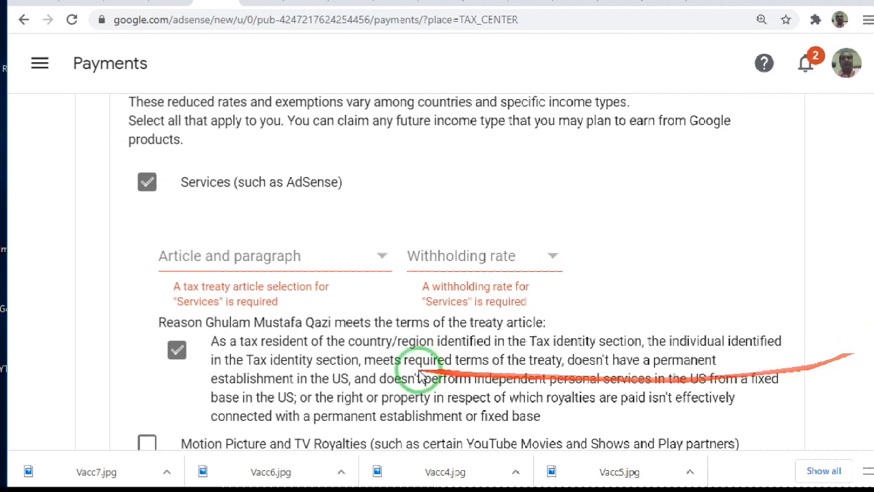
{"action": "left_click", "coordinate": [346, 264]}
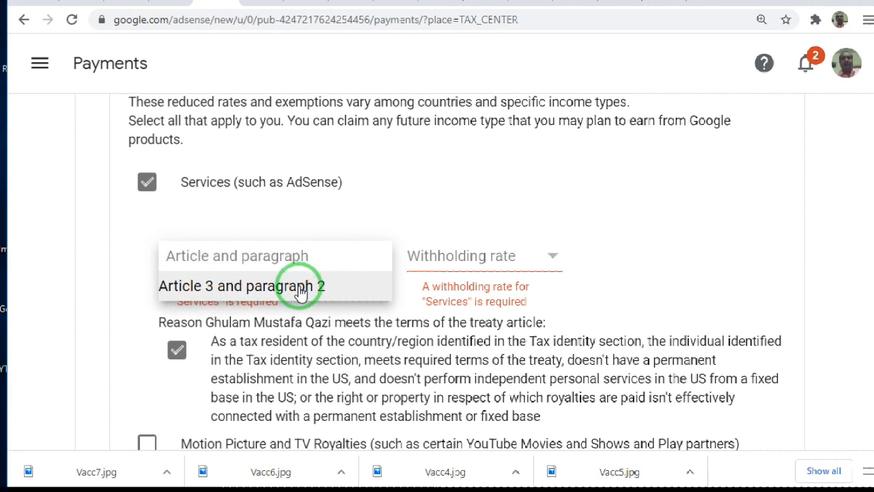
{"action": "left_click", "coordinate": [225, 288]}
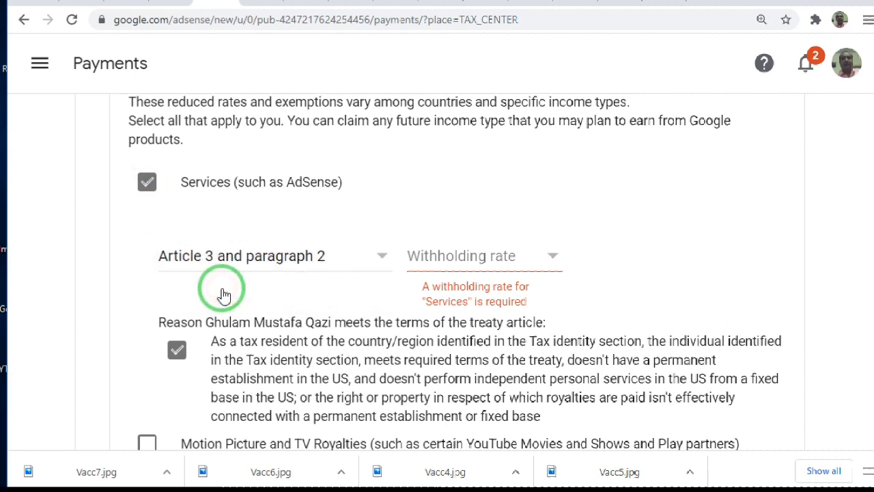
{"action": "left_click", "coordinate": [482, 256]}
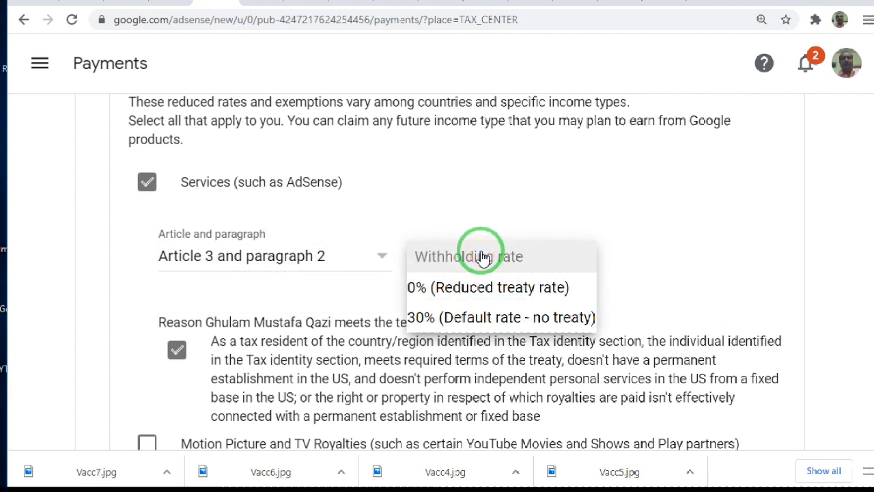
{"action": "left_click", "coordinate": [471, 287]}
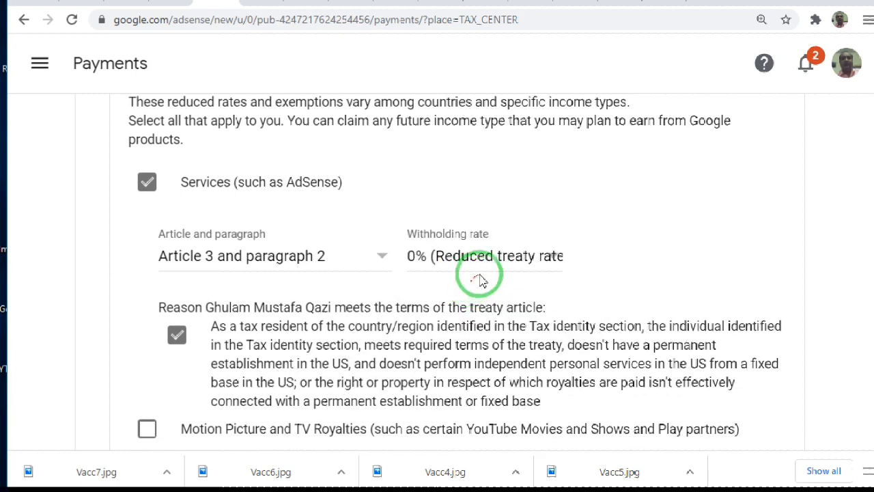
{"action": "scroll", "coordinate": [860, 366], "scroll_direction": "down", "scroll_amount": 3}
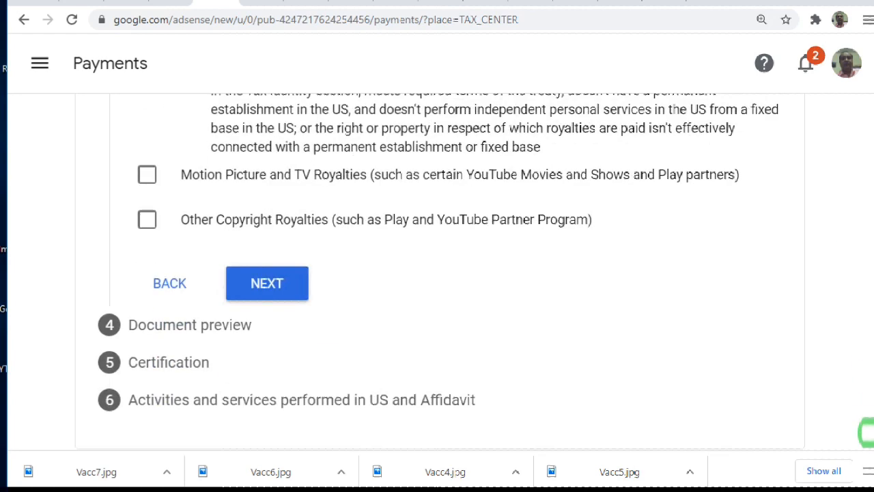
{"action": "left_click", "coordinate": [273, 284]}
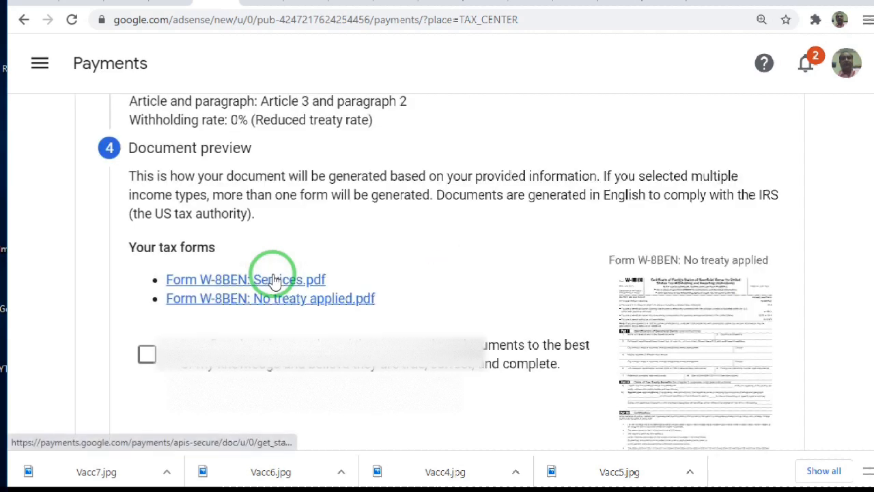
Open Form W-8BEN: Services.pdf in a new tab and review its identification, treaty benefits and certification parts
{"action": "mouse_move", "coordinate": [279, 253]}
{"action": "left_mouse_down"}
{"action": "mouse_move", "coordinate": [292, 175]}
{"action": "mouse_move", "coordinate": [423, 168]}
{"action": "left_mouse_up"}
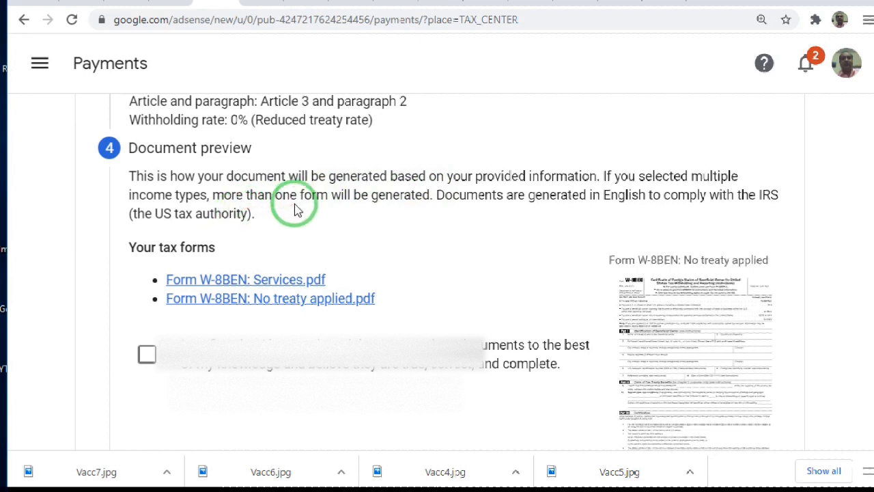
{"action": "right_click", "coordinate": [265, 281]}
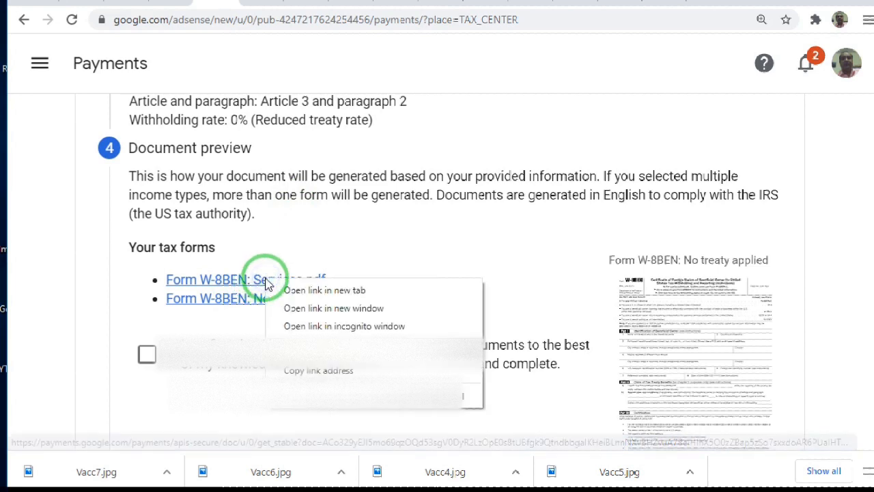
{"action": "left_click", "coordinate": [281, 290]}
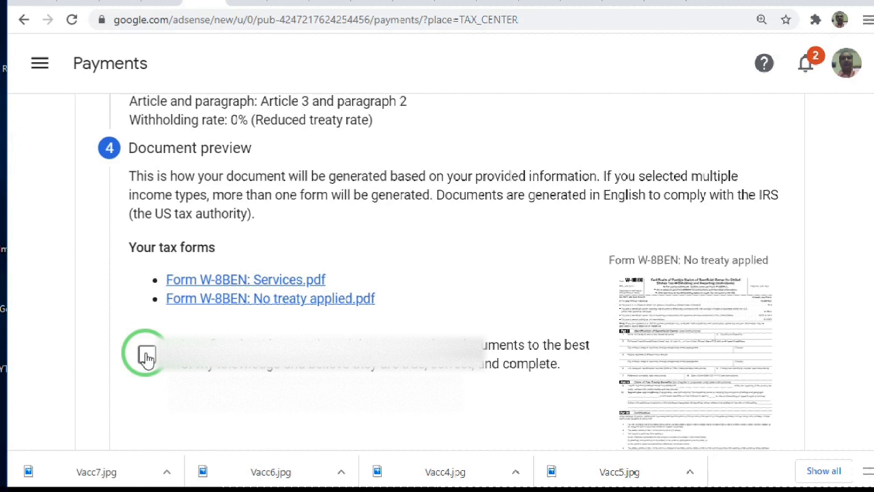
{"action": "left_click", "coordinate": [242, 4]}
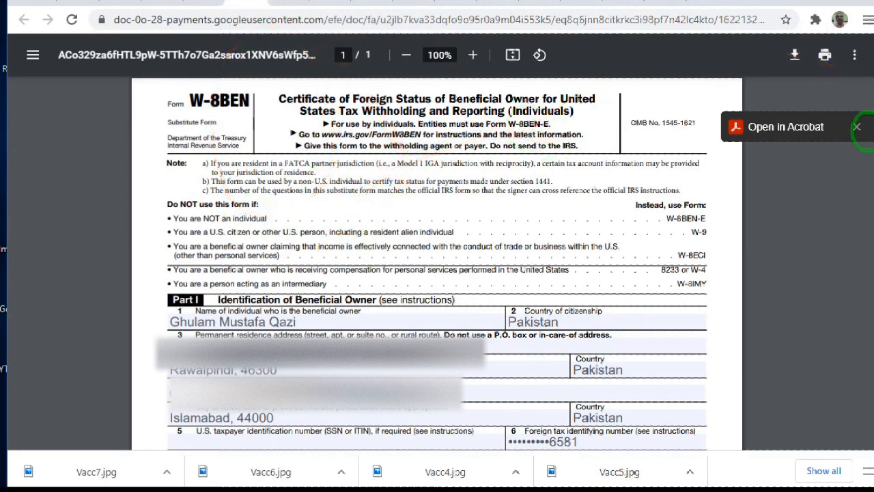
{"action": "scroll", "coordinate": [863, 136], "scroll_direction": "down", "scroll_amount": 2}
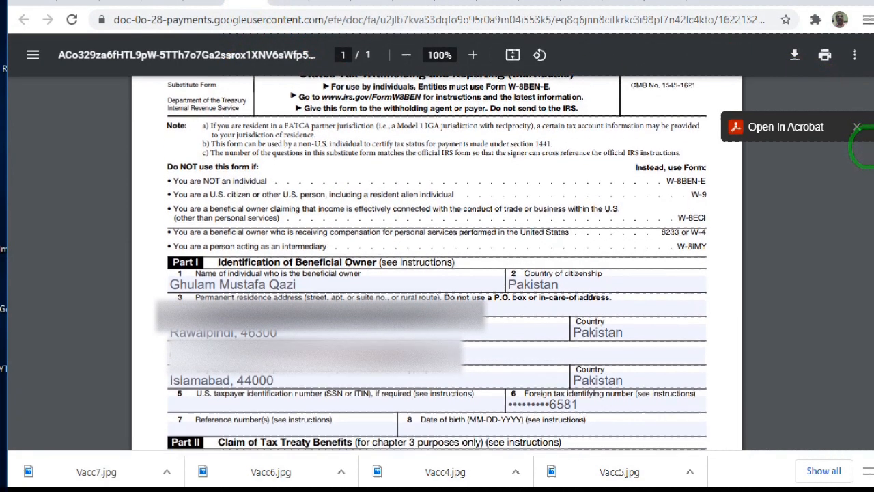
{"action": "scroll", "coordinate": [864, 155], "scroll_direction": "down", "scroll_amount": 1}
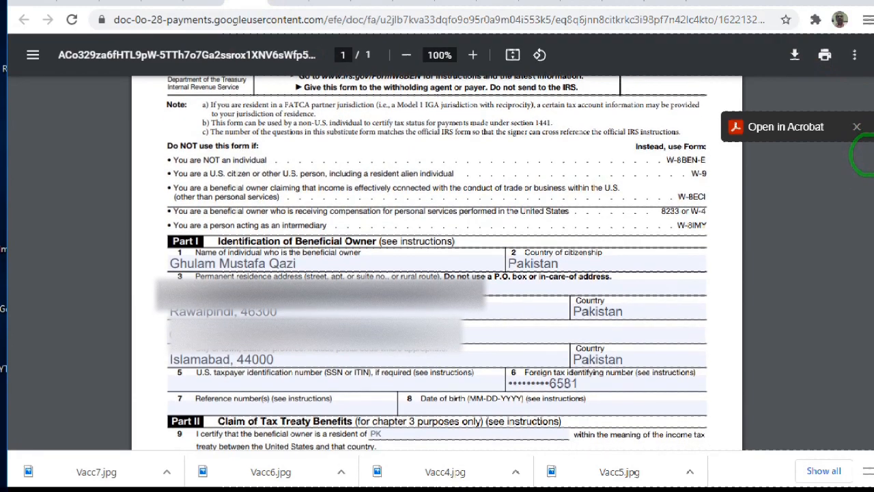
{"action": "scroll", "coordinate": [862, 154], "scroll_direction": "down", "scroll_amount": 4}
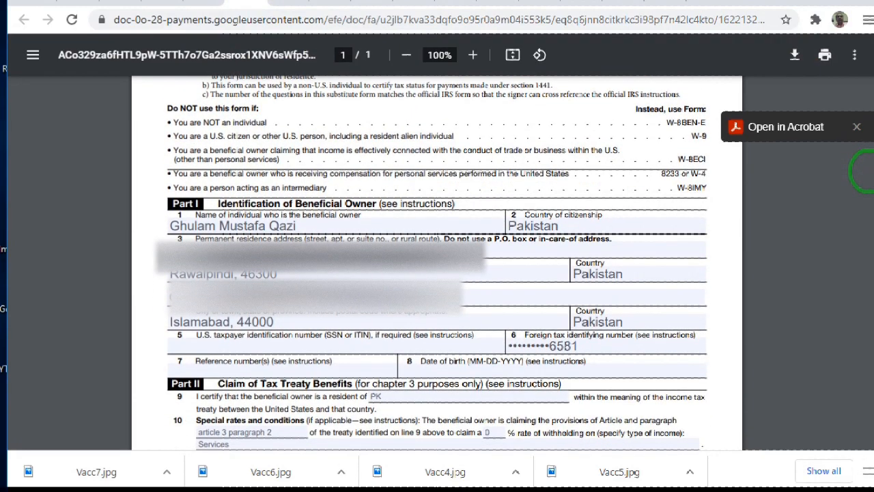
{"action": "scroll", "coordinate": [863, 206], "scroll_direction": "down", "scroll_amount": 4}
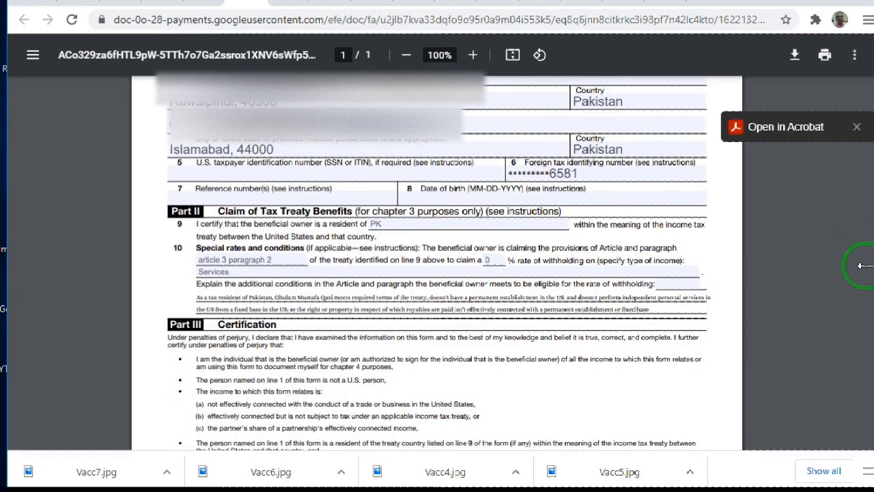
{"action": "scroll", "coordinate": [862, 235], "scroll_direction": "down", "scroll_amount": 1}
{"action": "scroll", "coordinate": [862, 235], "scroll_direction": "down", "scroll_amount": 2}
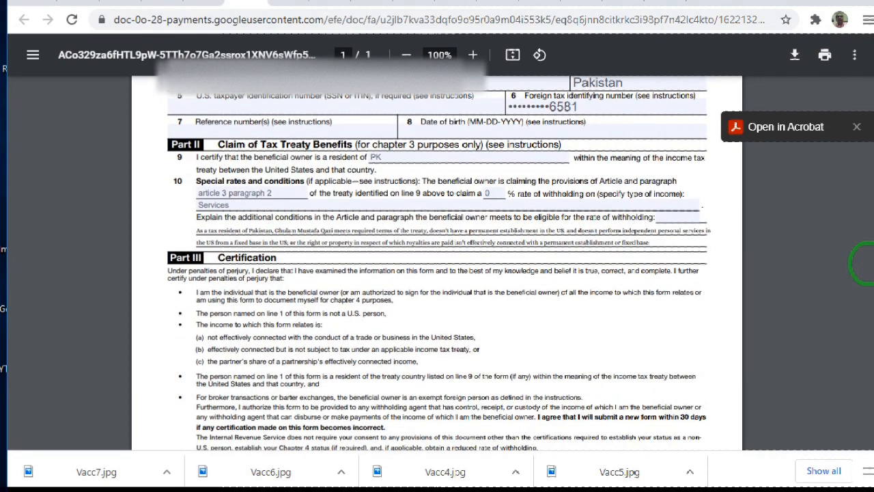
Return to the AdSense payments page, confirm that the generated tax documents have been reviewed, and continue to Certification
{"action": "scroll", "coordinate": [861, 262], "scroll_direction": "down", "scroll_amount": 5}
{"action": "scroll", "coordinate": [862, 263], "scroll_direction": "up", "scroll_amount": 5}
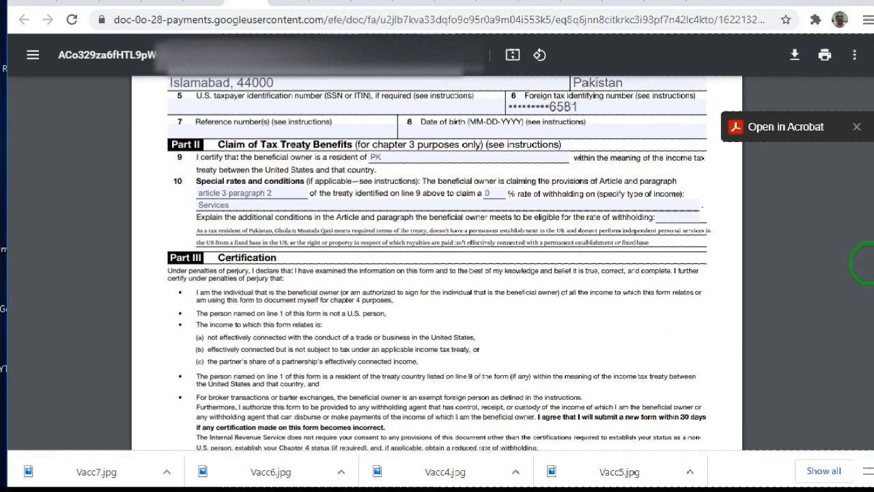
{"action": "left_click", "coordinate": [203, 2]}
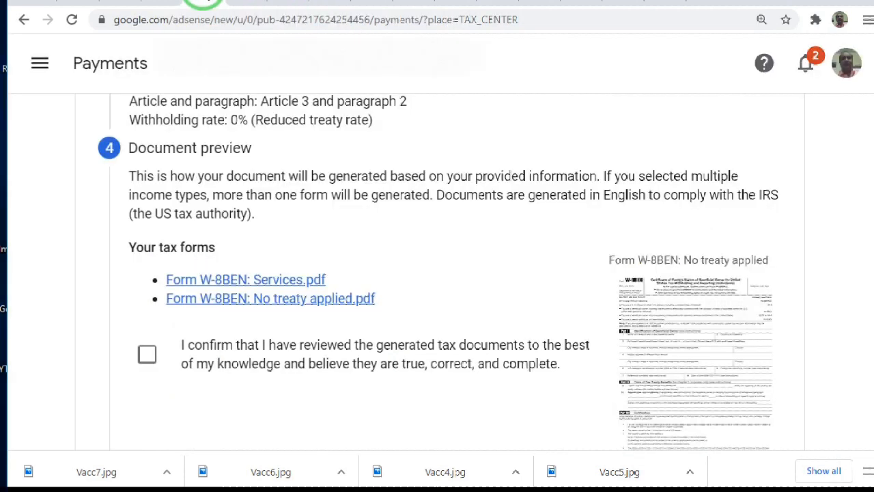
{"action": "left_click", "coordinate": [149, 351]}
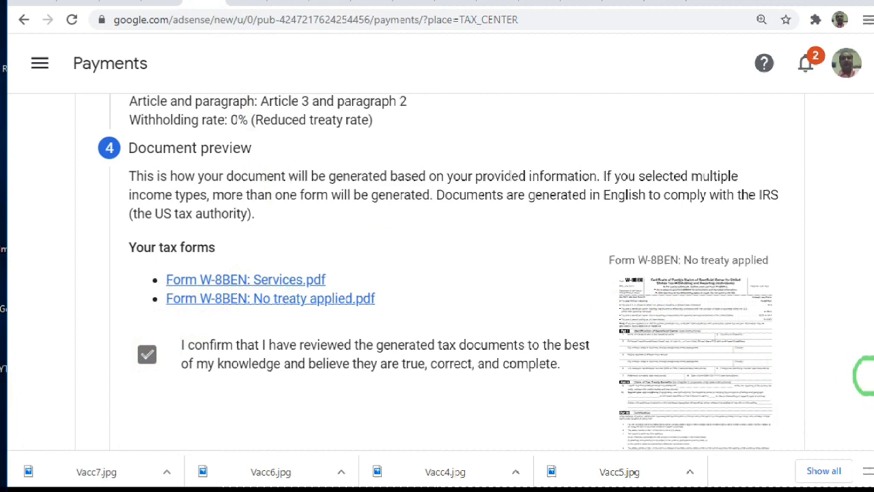
{"action": "scroll", "coordinate": [863, 396], "scroll_direction": "down", "scroll_amount": 3}
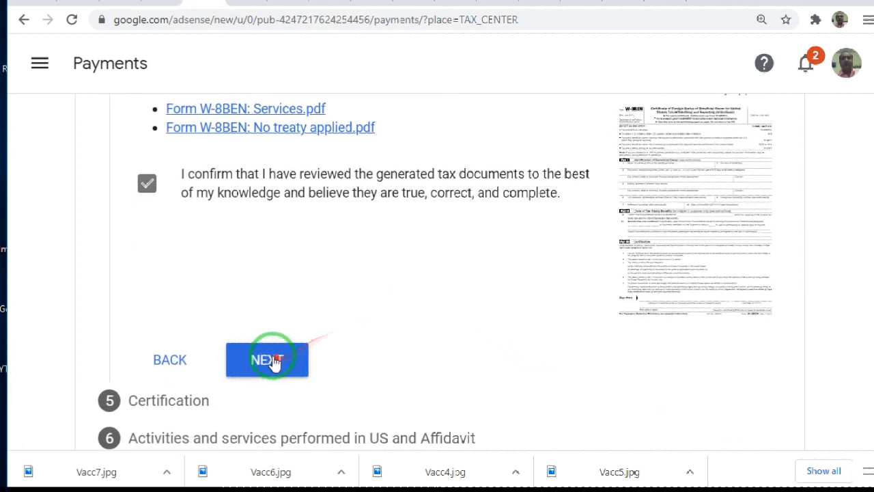
{"action": "left_click", "coordinate": [271, 361]}
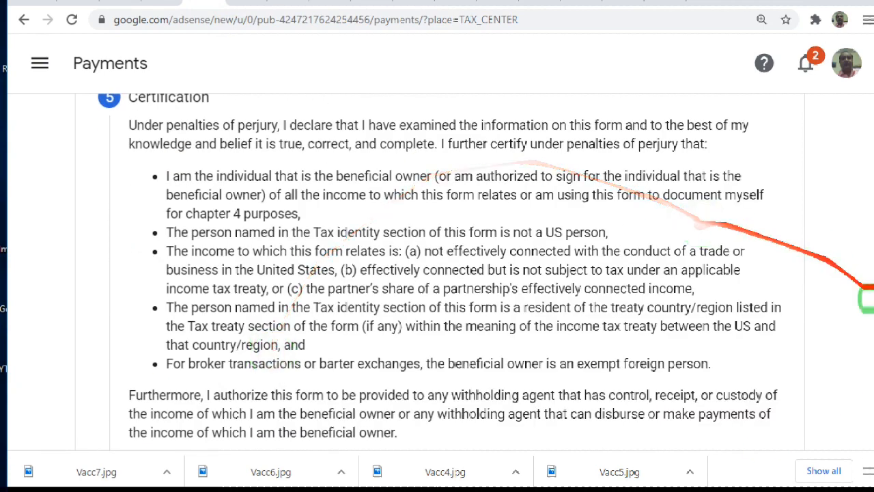
Sign the certification with the account holder's full legal name, declare completing the form on one's own behalf, and continue to the affidavit section
{"action": "scroll", "coordinate": [864, 299], "scroll_direction": "up", "scroll_amount": 1}
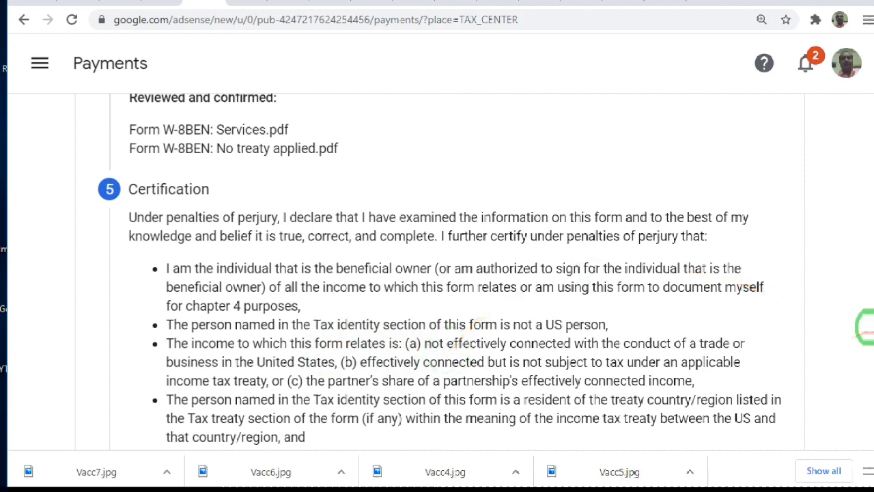
{"action": "scroll", "coordinate": [863, 328], "scroll_direction": "down", "scroll_amount": 3}
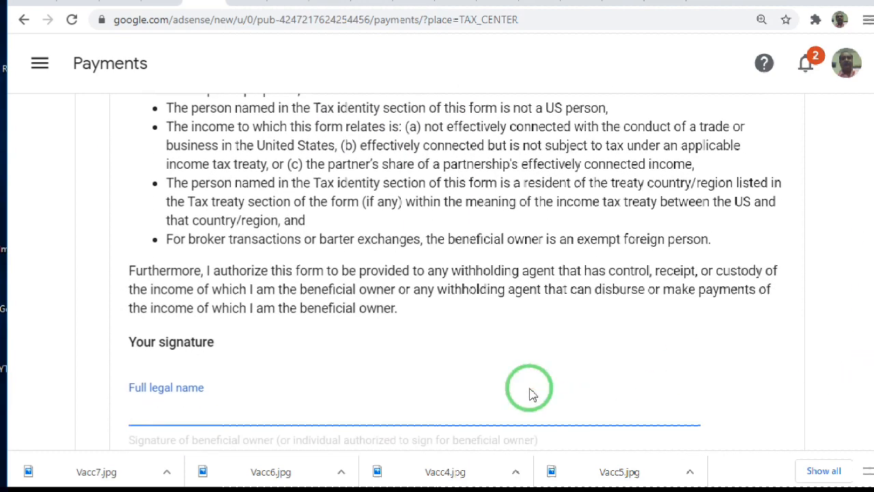
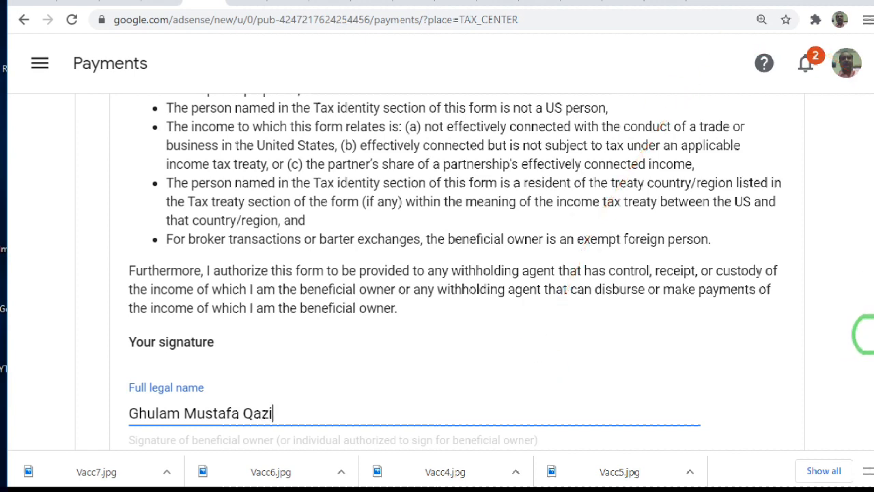
{"action": "scroll", "coordinate": [863, 339], "scroll_direction": "down", "scroll_amount": 2}
{"action": "scroll", "coordinate": [862, 372], "scroll_direction": "down", "scroll_amount": 2}
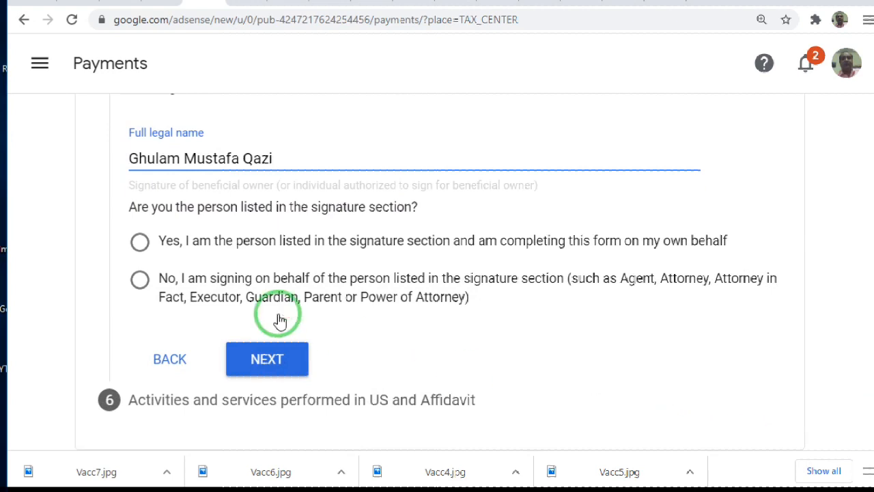
{"action": "left_click", "coordinate": [140, 243]}
{"action": "left_click", "coordinate": [264, 369]}
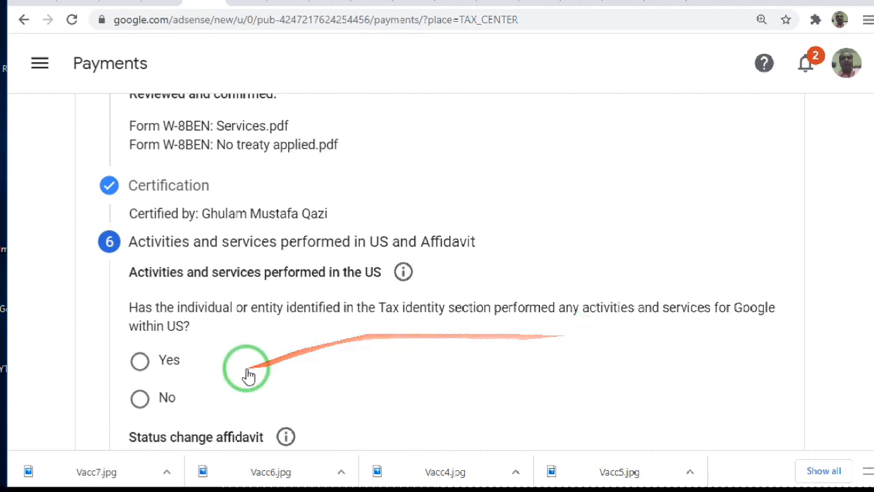
Answer No to activities and services performed within the US and certify that the services are performed solely outside the US
{"action": "left_click", "coordinate": [140, 399]}
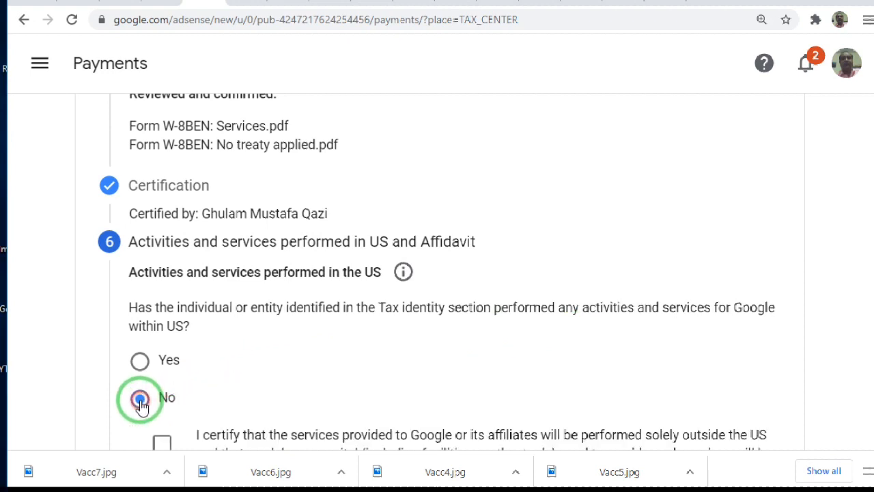
{"action": "scroll", "coordinate": [865, 301], "scroll_direction": "down", "scroll_amount": 2}
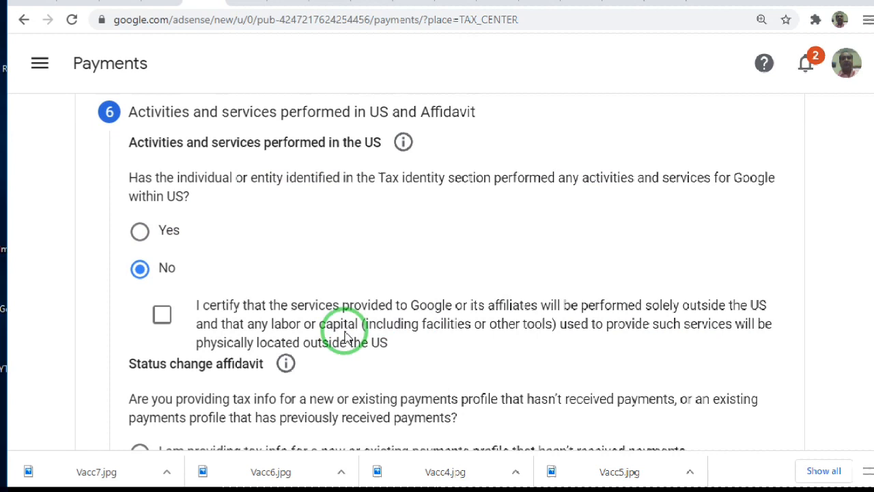
{"action": "left_click", "coordinate": [162, 315]}
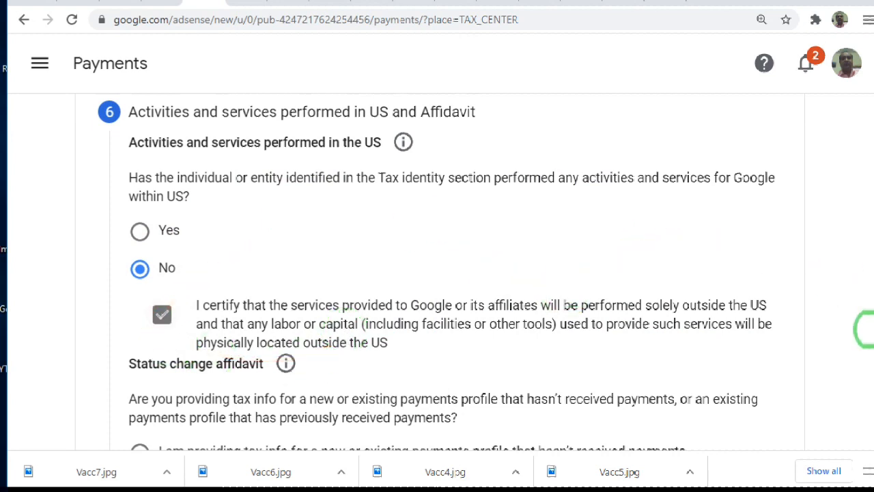
Declare tax info for a new or existing payments profile that hasn't received payments, and submit the form
{"action": "scroll", "coordinate": [864, 330], "scroll_direction": "down", "scroll_amount": 2}
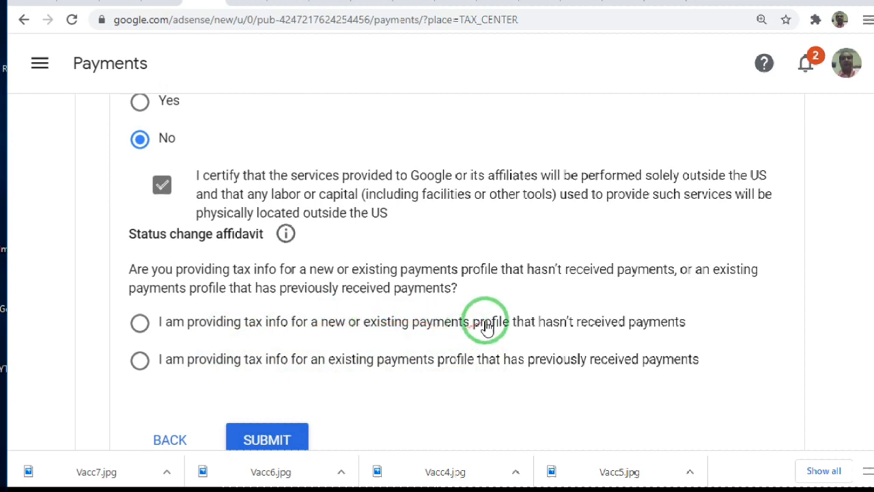
{"action": "left_click", "coordinate": [140, 324]}
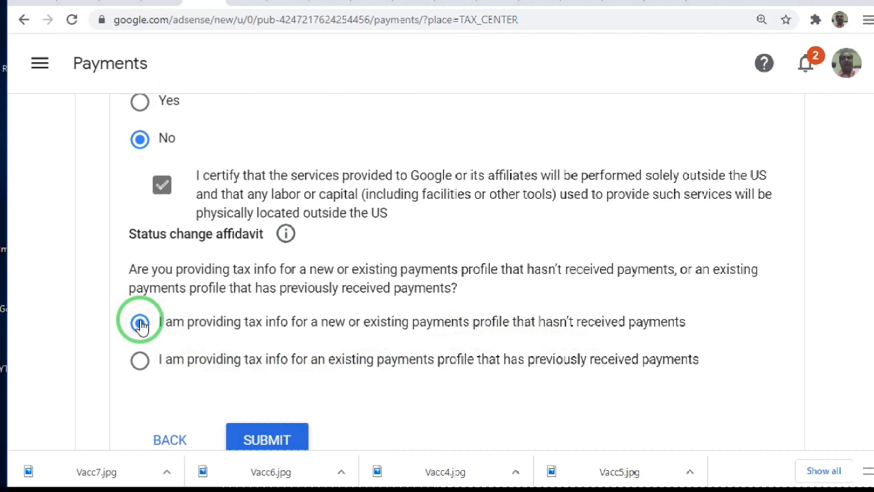
{"action": "left_click", "coordinate": [251, 439]}
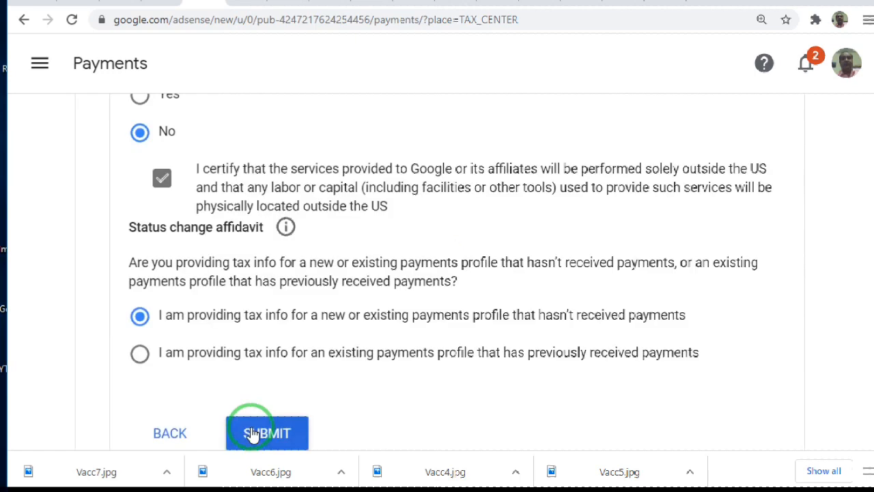
{"action": "left_click", "coordinate": [251, 433]}
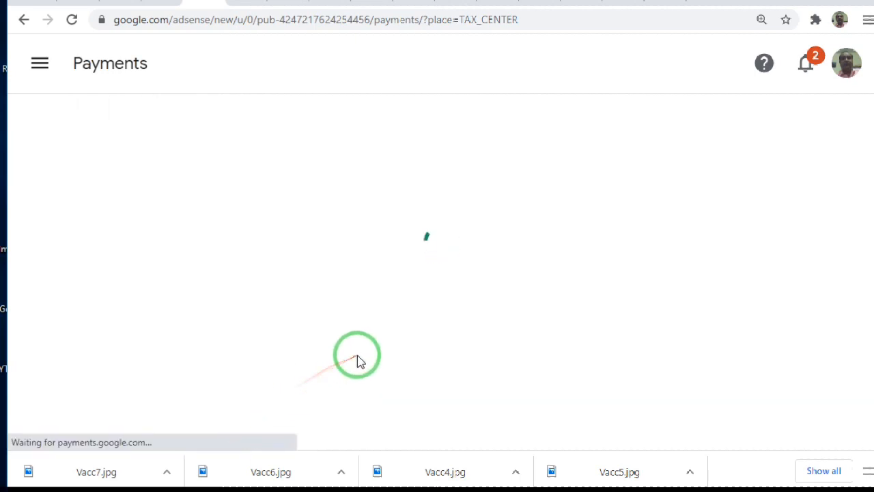